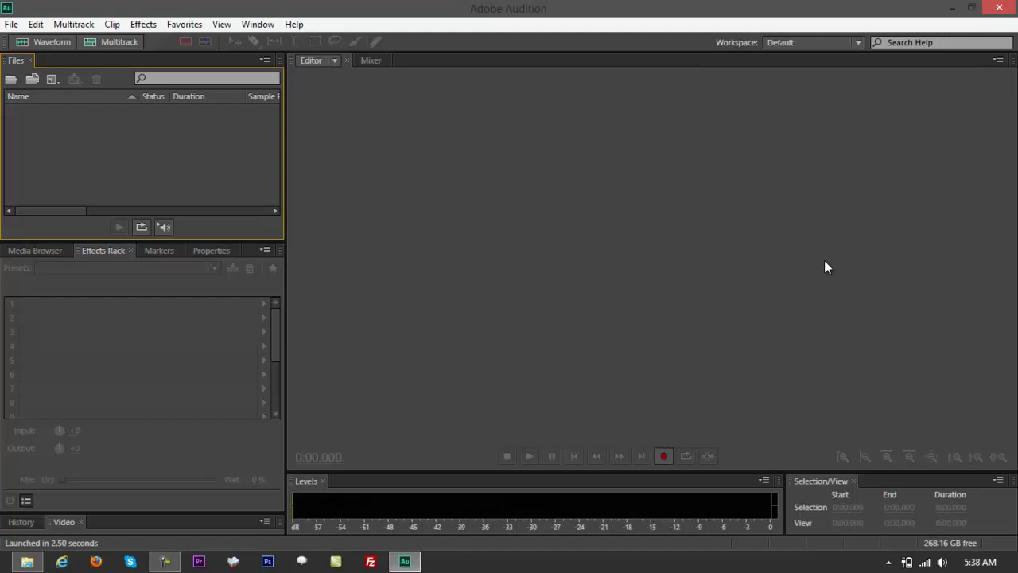
Open File Explorer's jump list from its taskbar icon.
{"action": "right_click", "coordinate": [27, 562]}
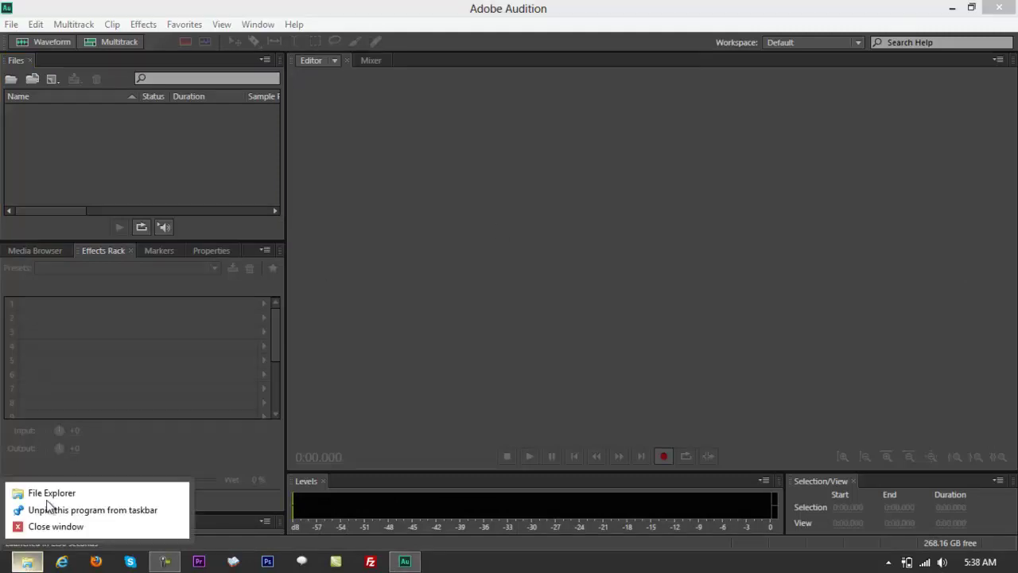
Open a new File Explorer window on the Desktop folder and move it to the right.
{"action": "left_click", "coordinate": [58, 493]}
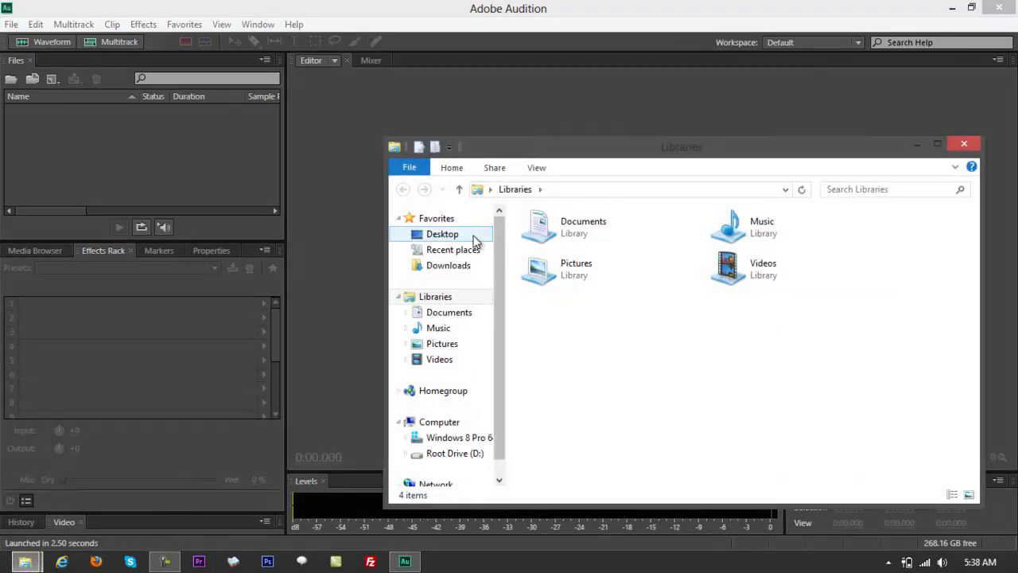
{"action": "left_click", "coordinate": [421, 234]}
{"action": "left_click_drag", "start_coordinate": [585, 155], "coordinate": [795, 185]}
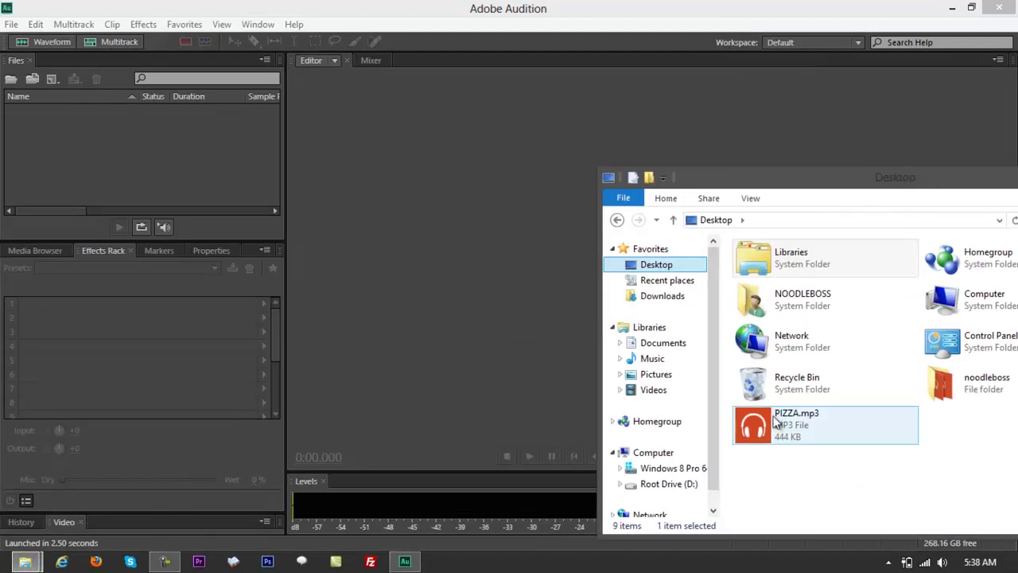
Drag PIZZA.mp3 into Audition's editor, then close Adobe Audition.
{"action": "left_click_drag", "start_coordinate": [796, 421], "coordinate": [317, 202]}
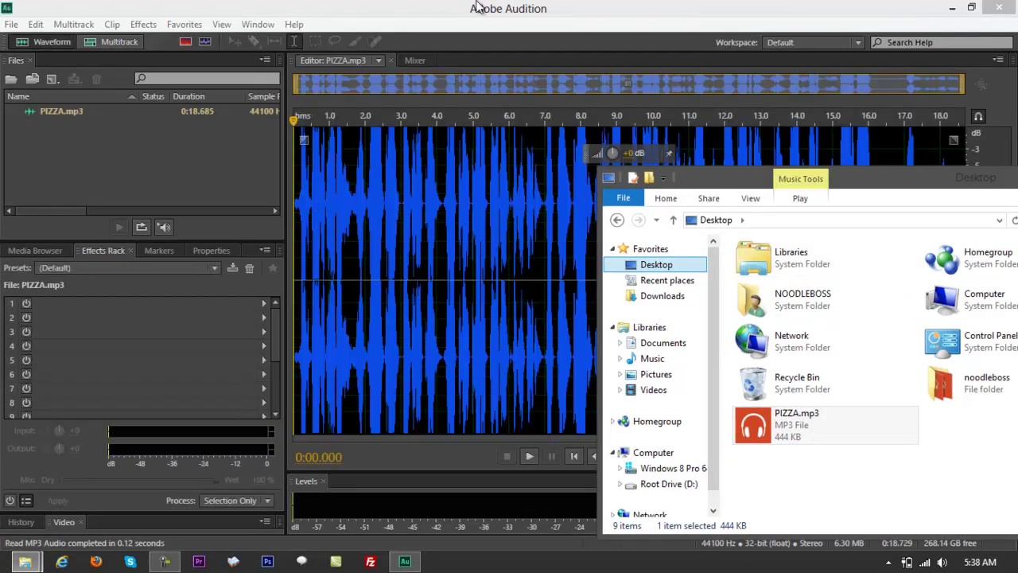
{"action": "left_click", "coordinate": [480, 8]}
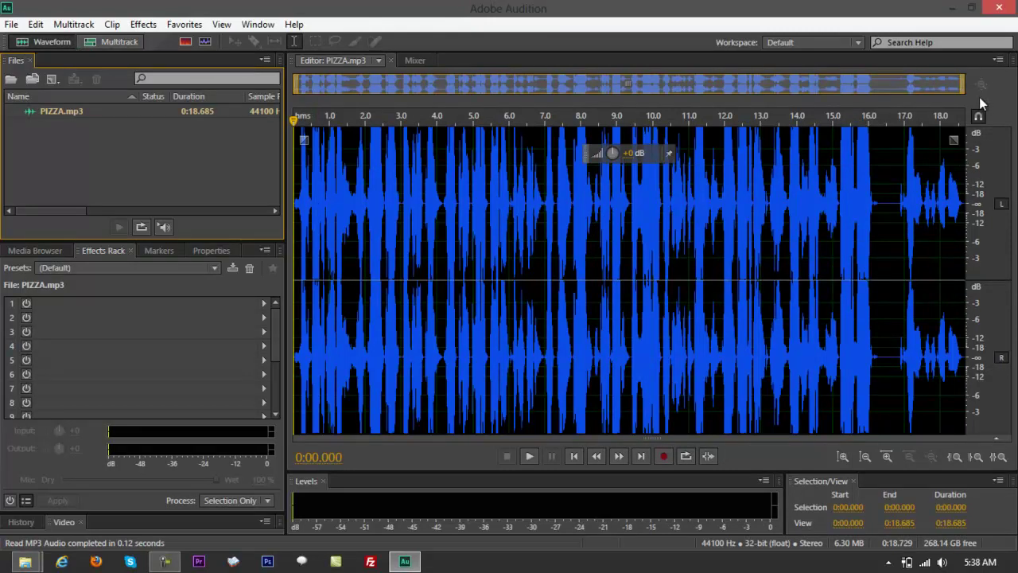
{"action": "left_click", "coordinate": [999, 8]}
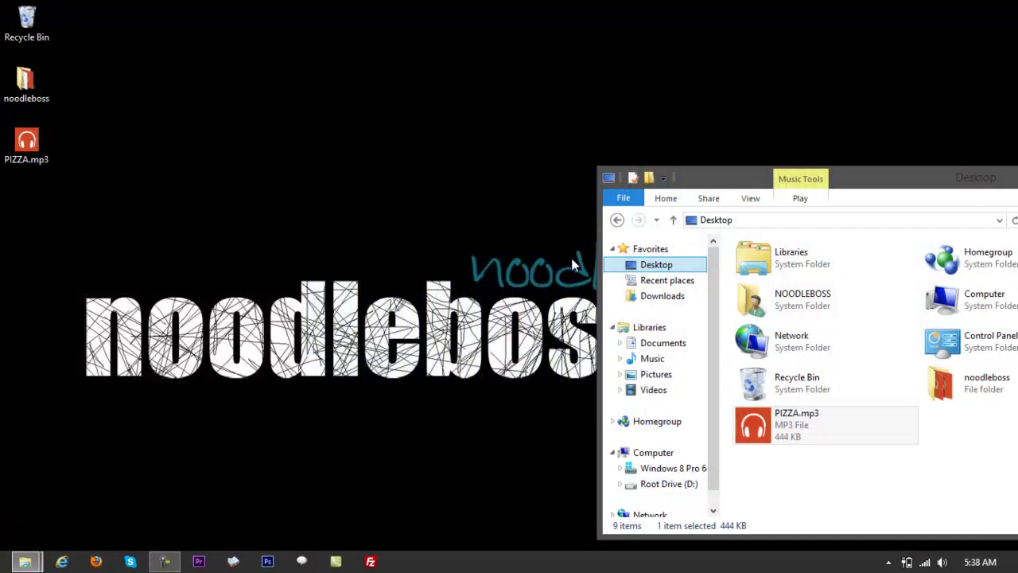
Relaunch Adobe Audition CS6 from the Start screen and begin a new waveform audio file.
{"action": "left_click", "coordinate": [6, 566]}
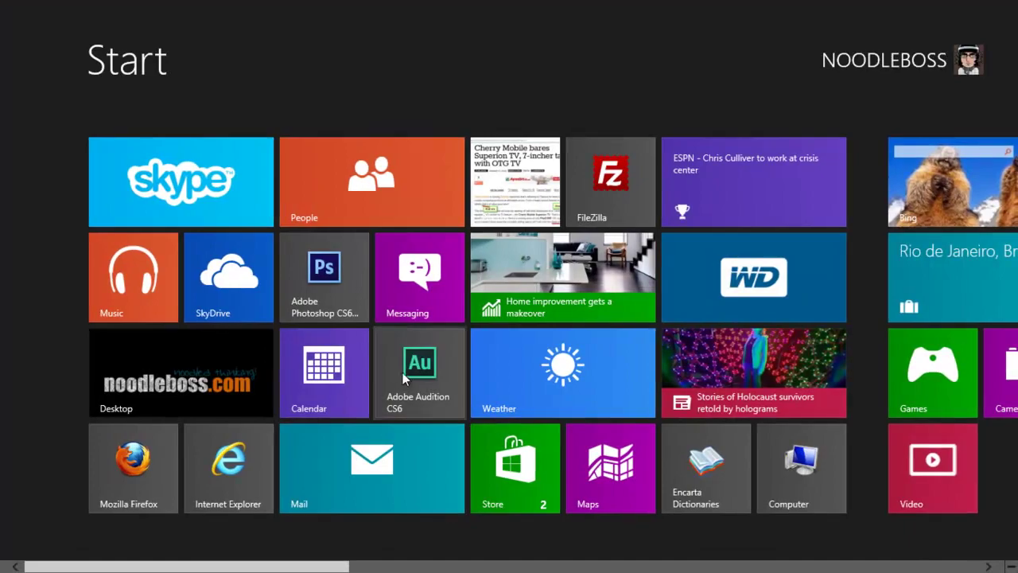
{"action": "left_click", "coordinate": [402, 372]}
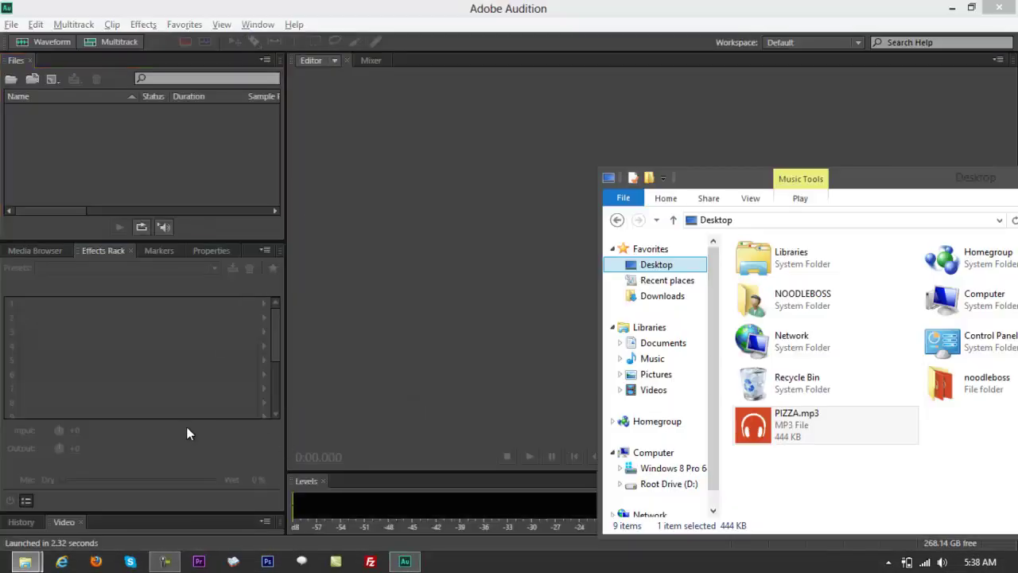
{"action": "left_click", "coordinate": [381, 214]}
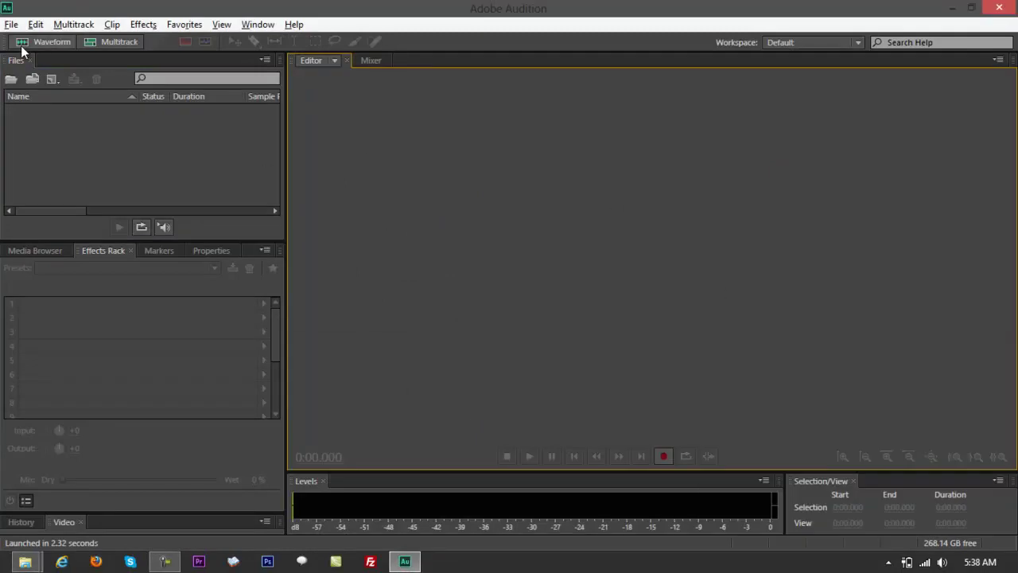
{"action": "left_click", "coordinate": [44, 45]}
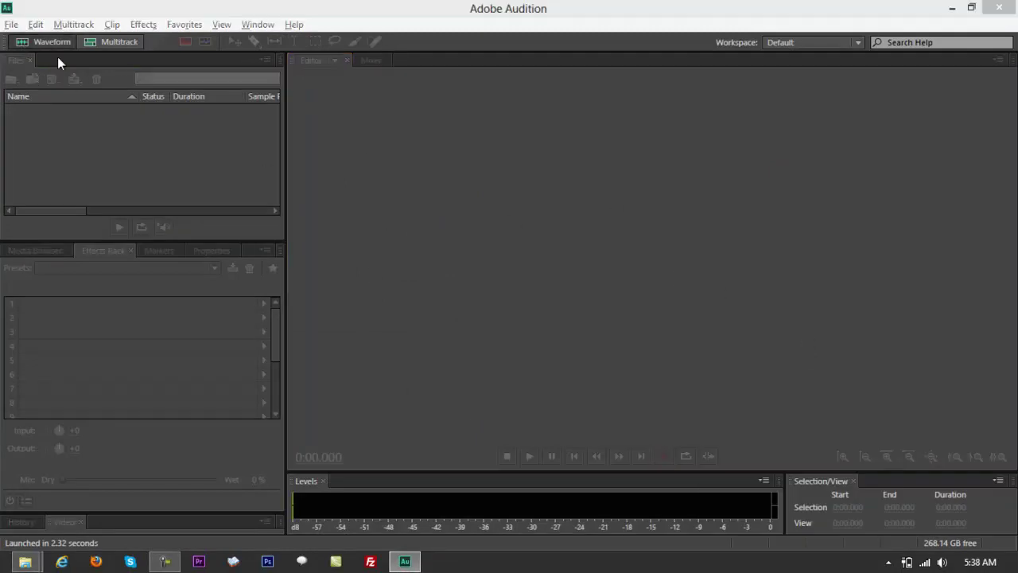
Create the 44100 Hz stereo file REC01DELAY, then return to the Desktop Explorer window.
{"action": "type", "text": "REC01"}
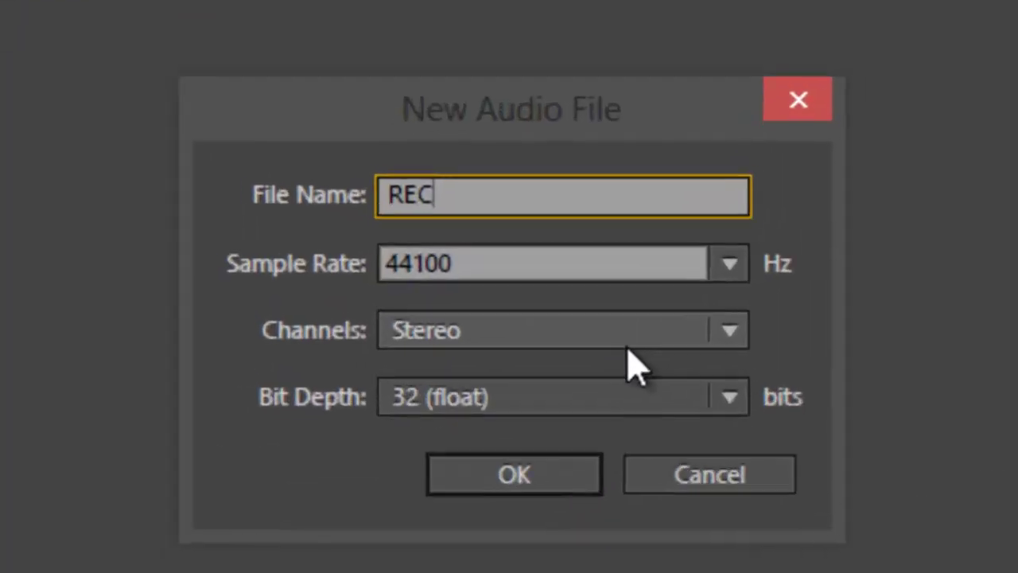
{"action": "type", "text": "DELAY"}
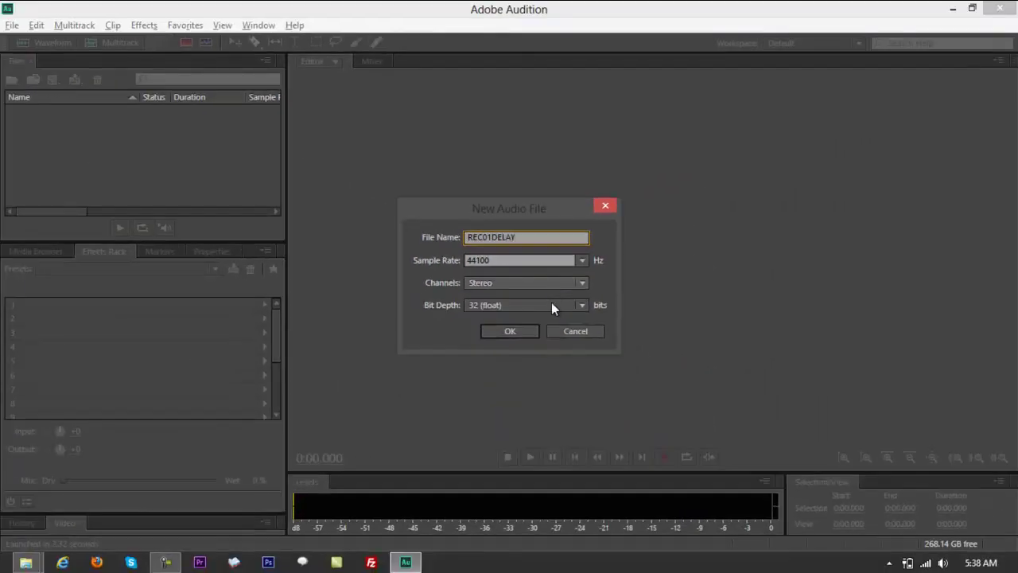
{"action": "left_click", "coordinate": [511, 331]}
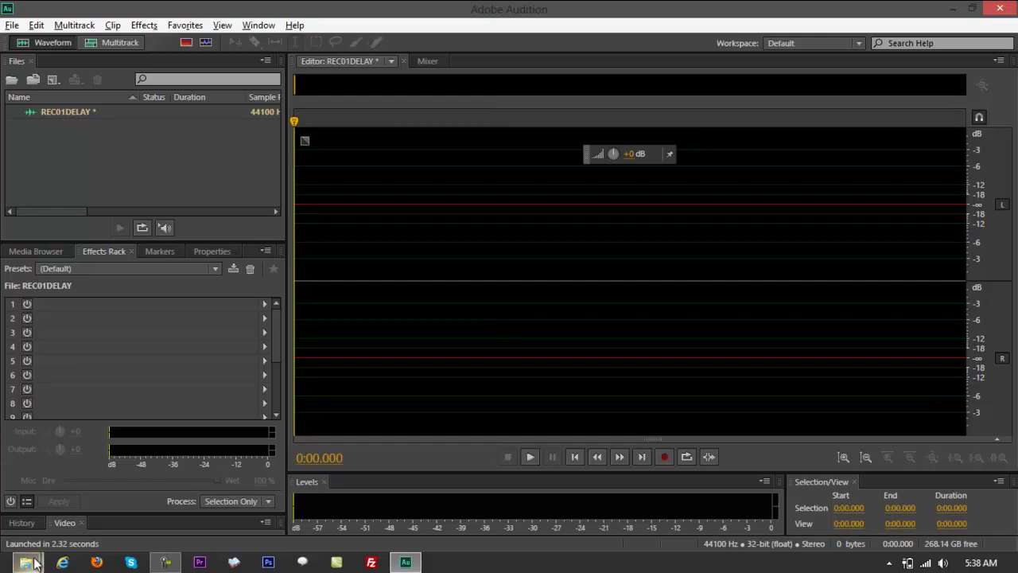
{"action": "mouse_move", "coordinate": [34, 563]}
{"action": "left_click", "coordinate": [259, 491]}
Open PIZZA.mp3 in the Audition editor and place the playhead at 5 seconds.
{"action": "left_click", "coordinate": [845, 428]}
{"action": "left_click_drag", "start_coordinate": [845, 421], "coordinate": [498, 318]}
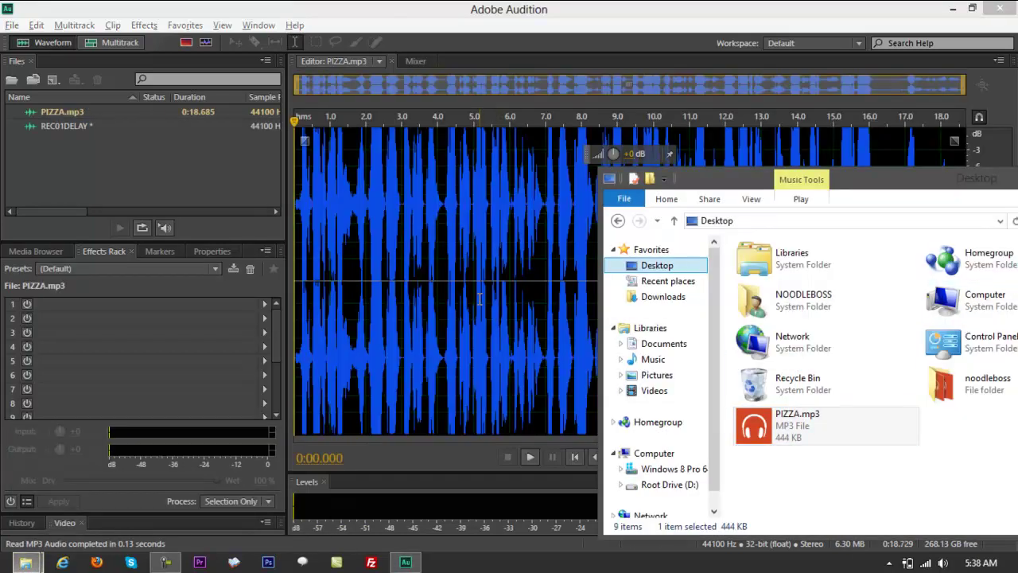
{"action": "left_click", "coordinate": [480, 294]}
{"action": "left_click", "coordinate": [480, 290]}
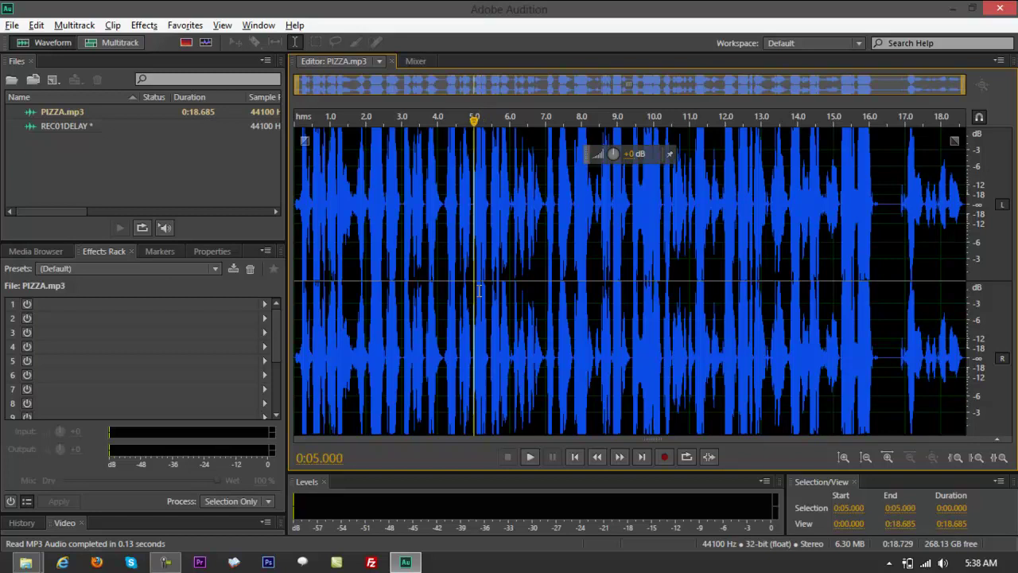
Play the clip from the start, stop it, and select the entire waveform.
{"action": "key", "text": "Home"}
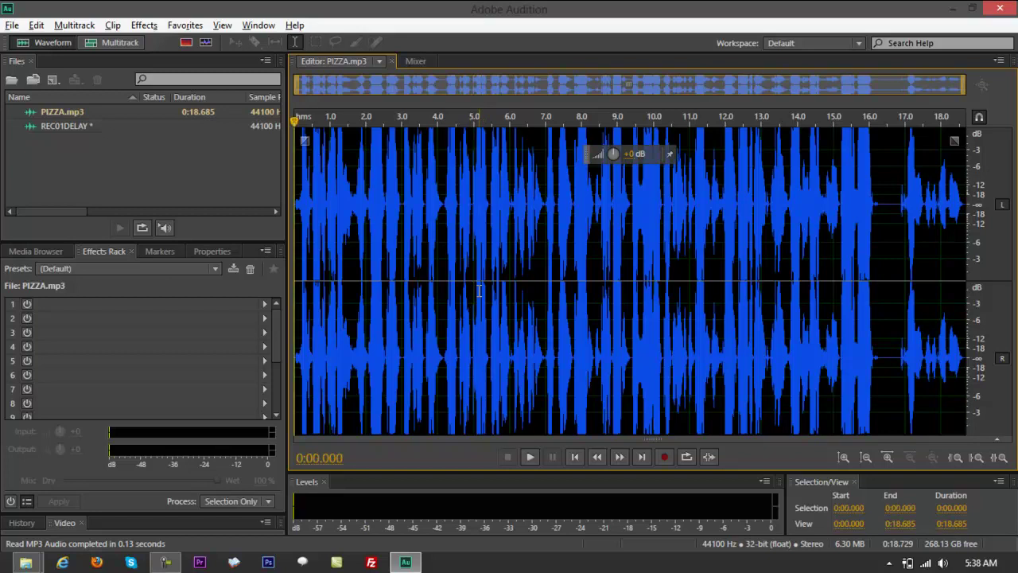
{"action": "key", "text": "space"}
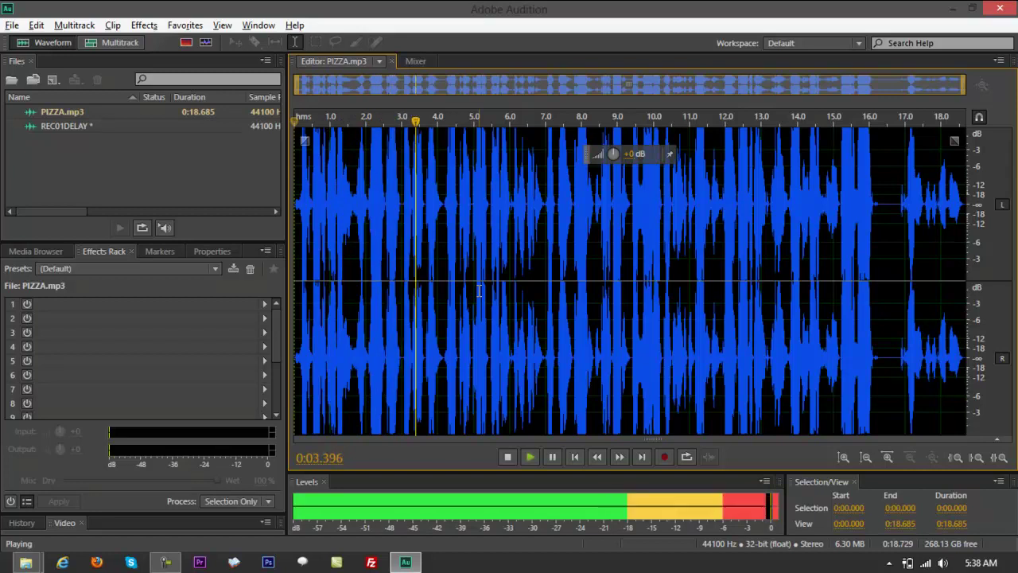
{"action": "key", "text": "space"}
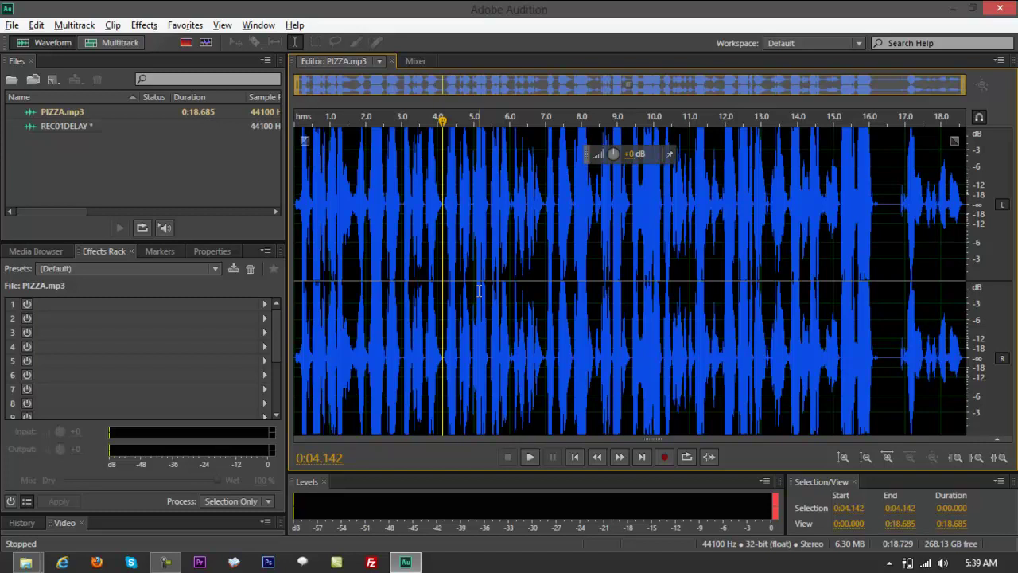
{"action": "left_click", "coordinate": [479, 290]}
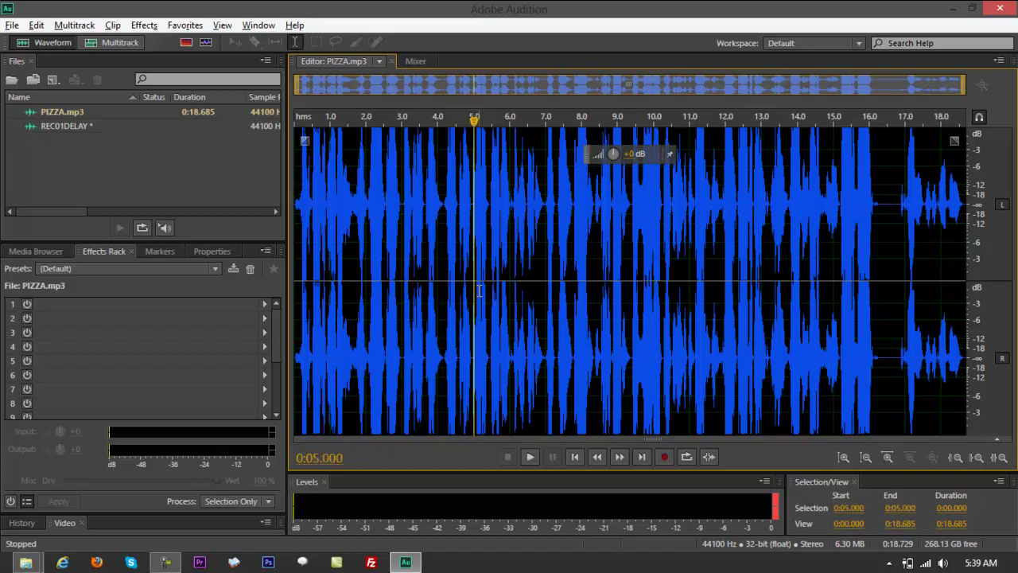
{"action": "key", "text": "ctrl+a"}
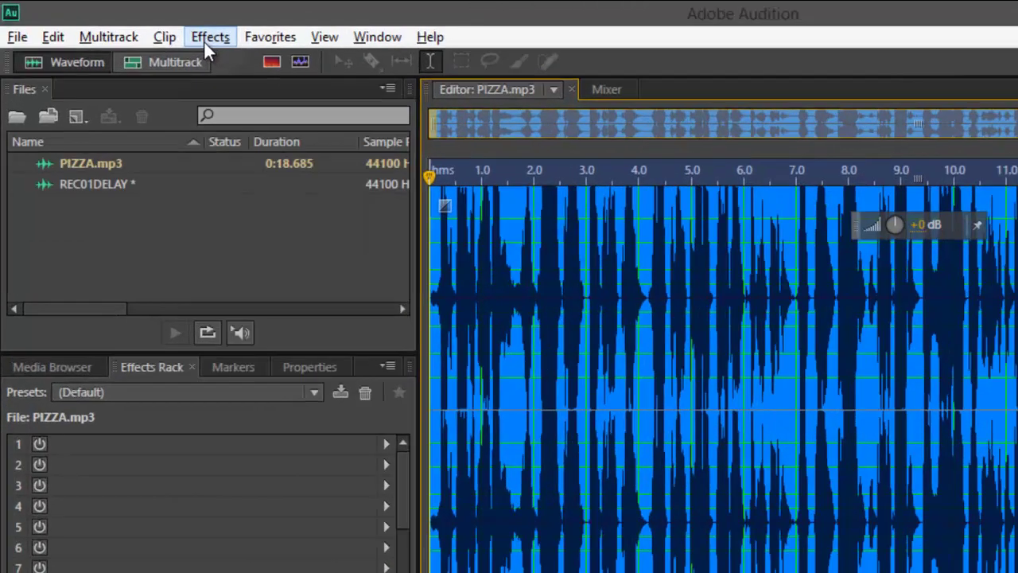
Apply Effects > Delay and Echo > Analog Delay with the Hot Fusion preset to the whole clip.
{"action": "left_click", "coordinate": [144, 24]}
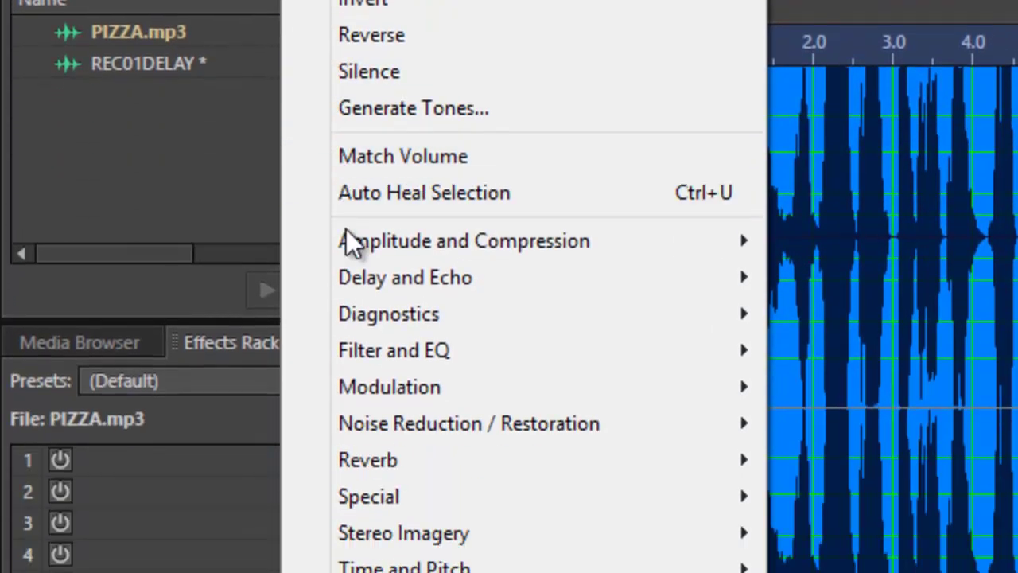
{"action": "mouse_move", "coordinate": [350, 493]}
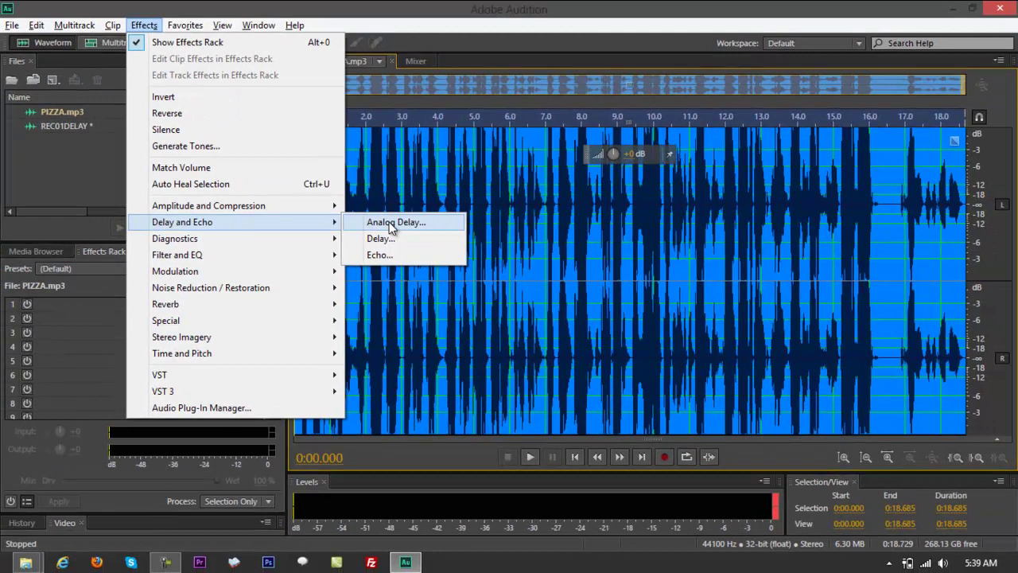
{"action": "left_click", "coordinate": [391, 225]}
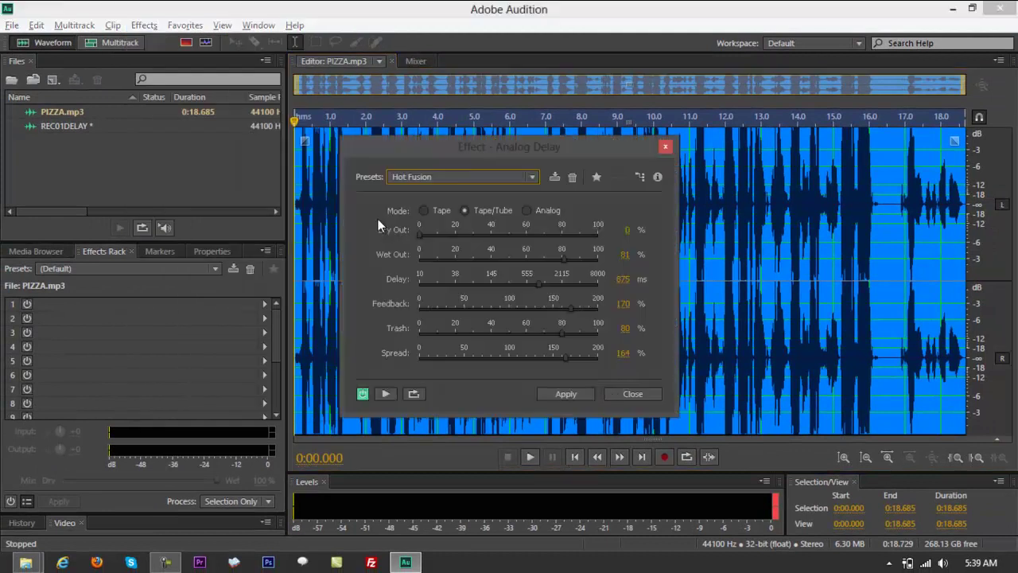
{"action": "left_click_drag", "start_coordinate": [543, 143], "coordinate": [584, 143]}
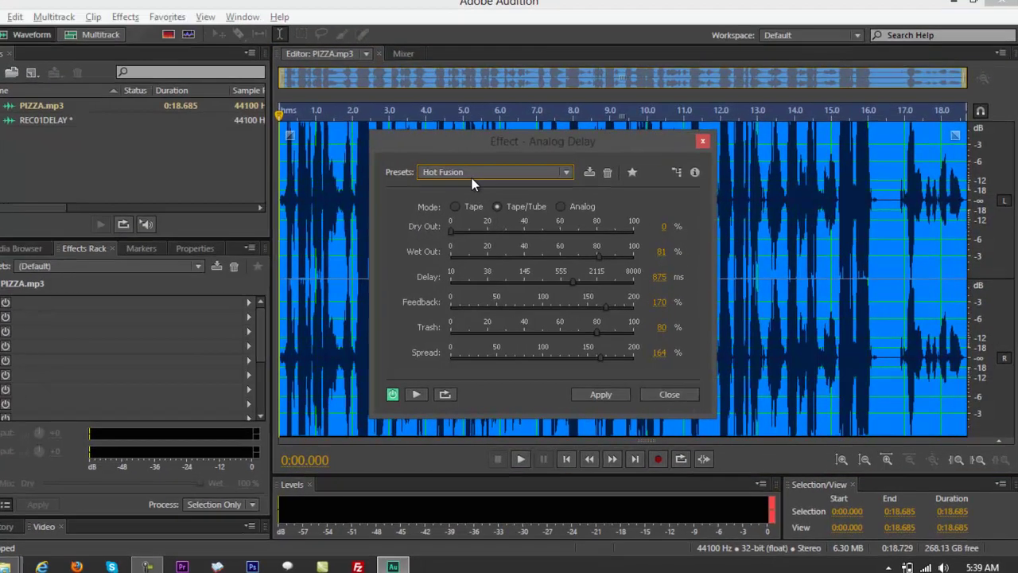
{"action": "left_click", "coordinate": [481, 178]}
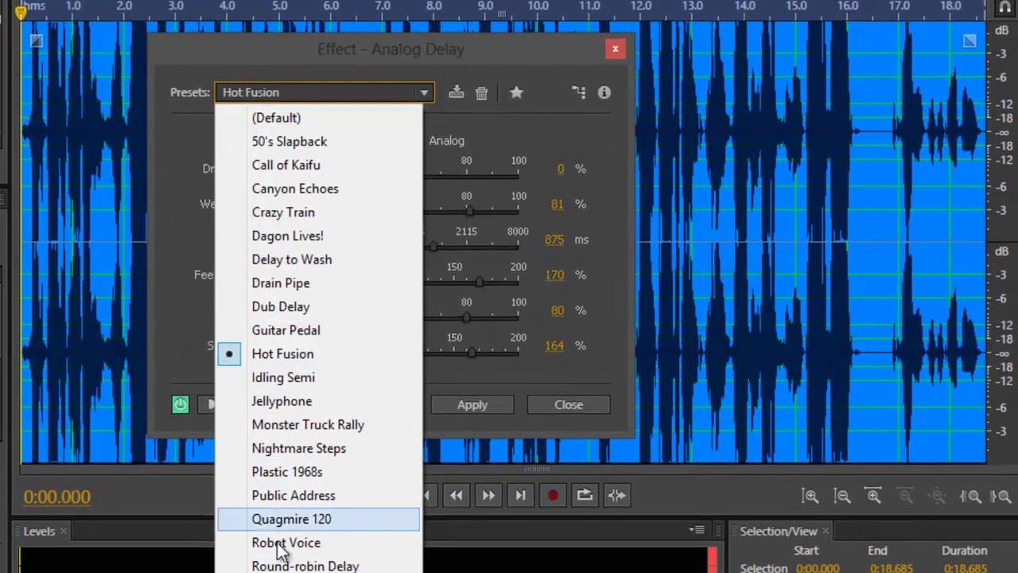
{"action": "left_click_drag", "start_coordinate": [291, 45], "coordinate": [265, 34]}
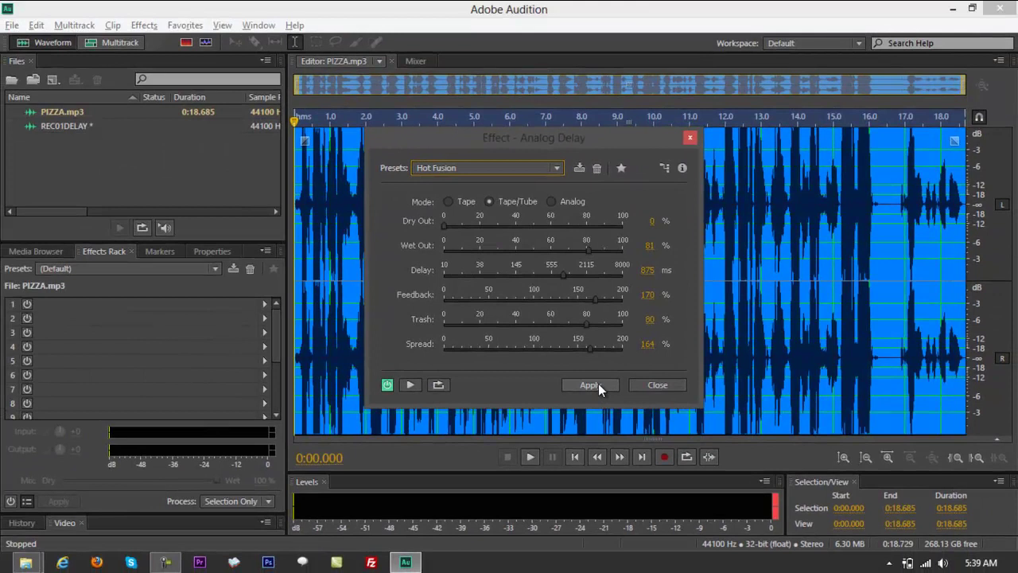
{"action": "left_click", "coordinate": [598, 384]}
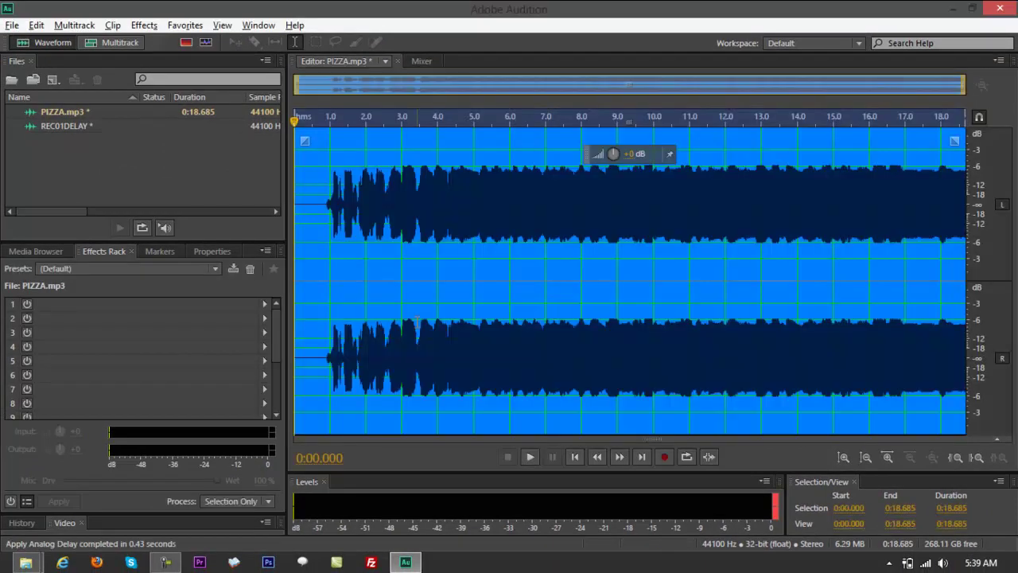
Play back the Hot Fusion-delayed clip from near its start.
{"action": "left_click", "coordinate": [316, 243]}
{"action": "key", "text": "space"}
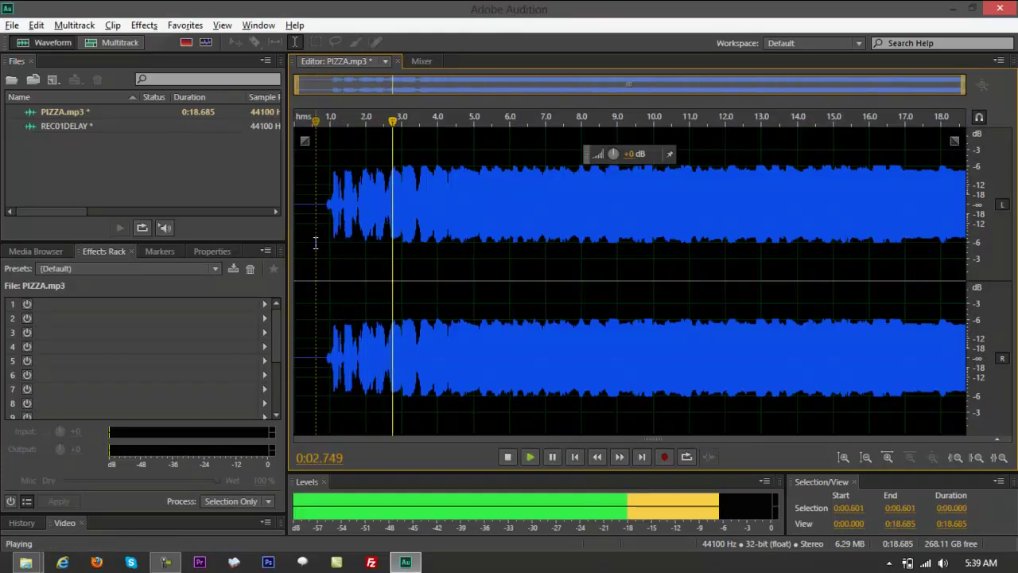
{"action": "key", "text": "space"}
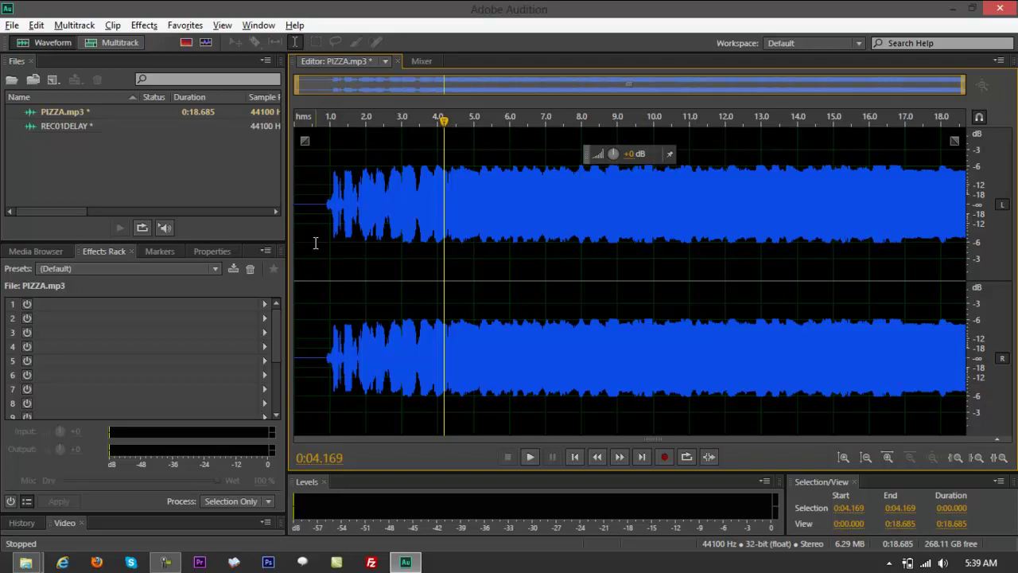
Undo the analog delay and play the original clip from 0.6 seconds.
{"action": "left_click", "coordinate": [315, 243]}
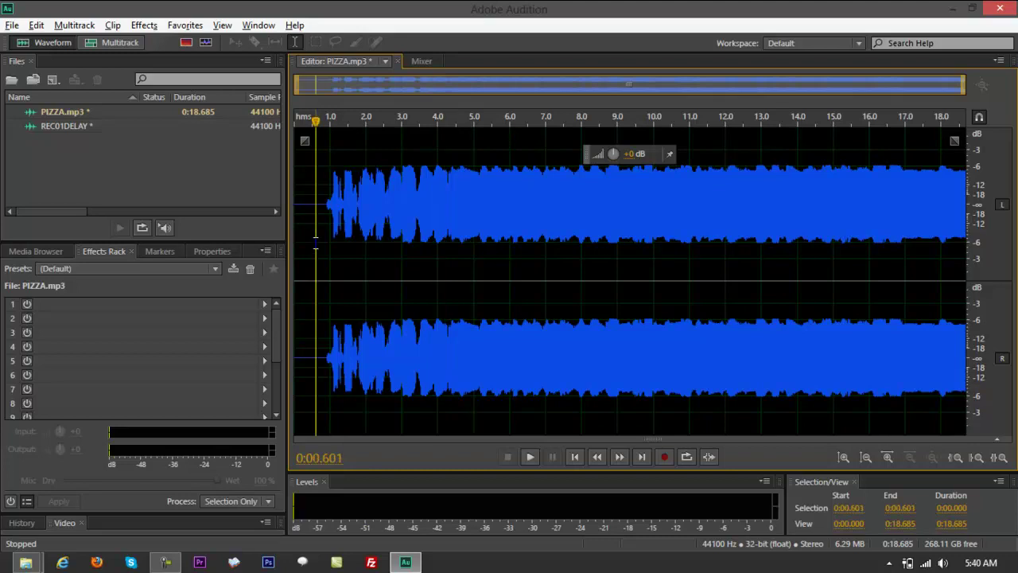
{"action": "key", "text": "ctrl+z"}
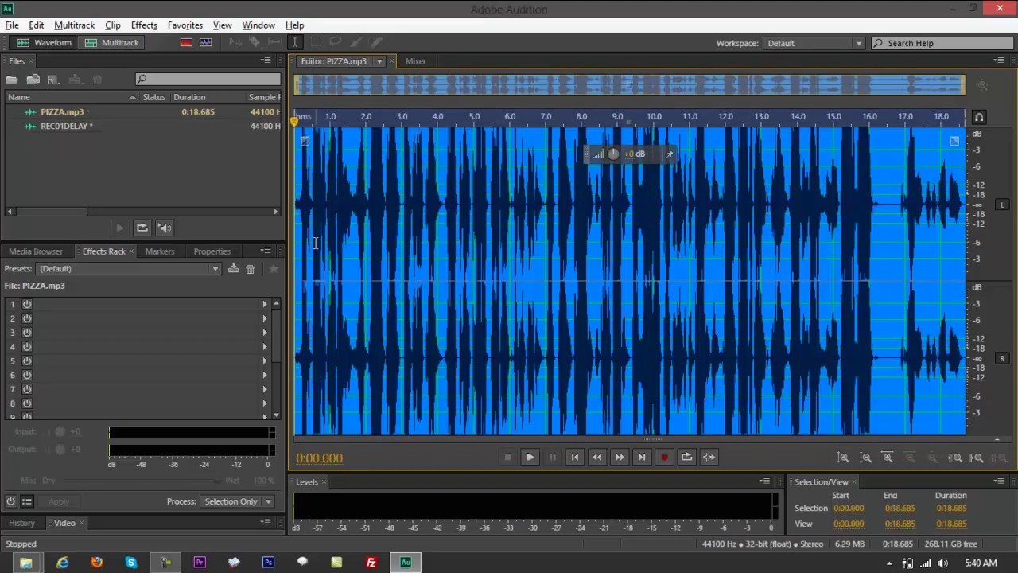
{"action": "left_click", "coordinate": [315, 242]}
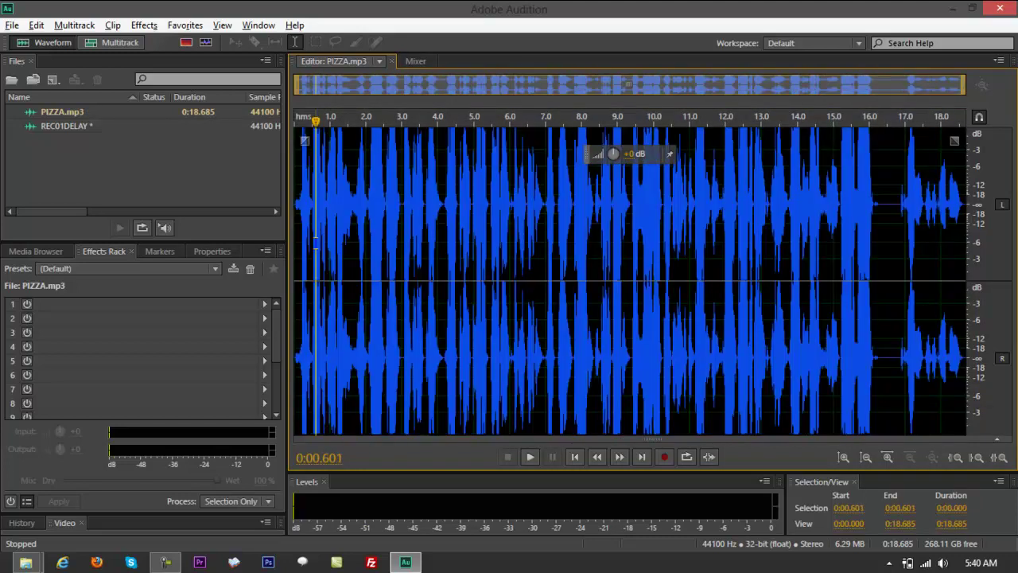
{"action": "key", "text": "space"}
{"action": "key", "text": "space"}
Replay the clip from the start and open Analog Delay under Effects > Delay and Echo.
{"action": "key", "text": "Home"}
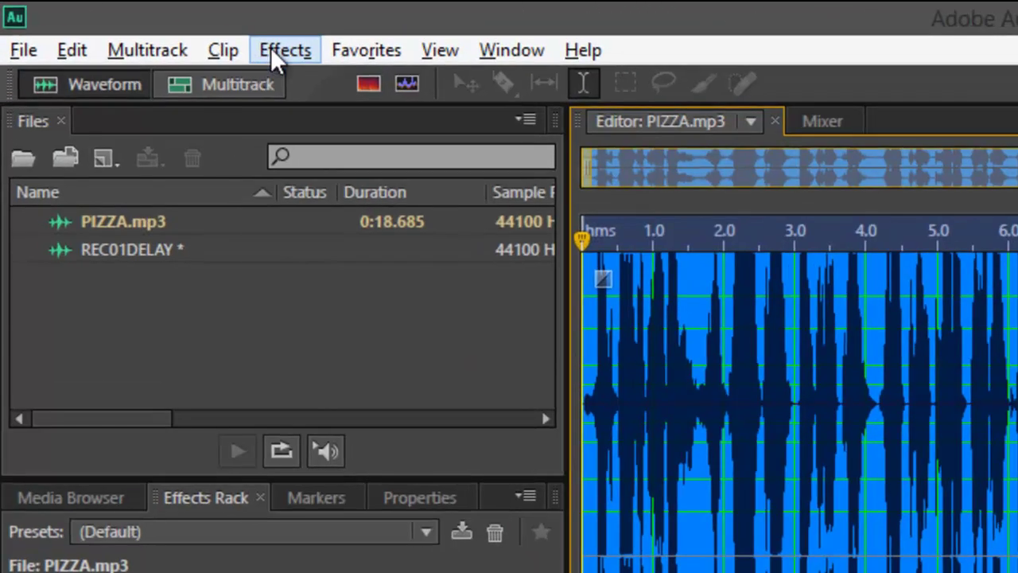
{"action": "left_click", "coordinate": [259, 45]}
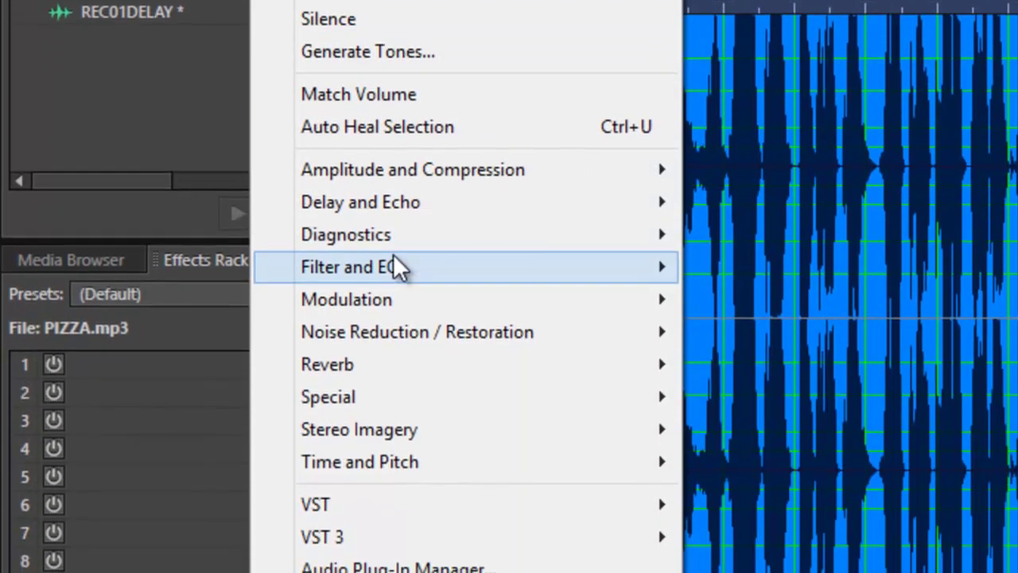
{"action": "mouse_move", "coordinate": [398, 268]}
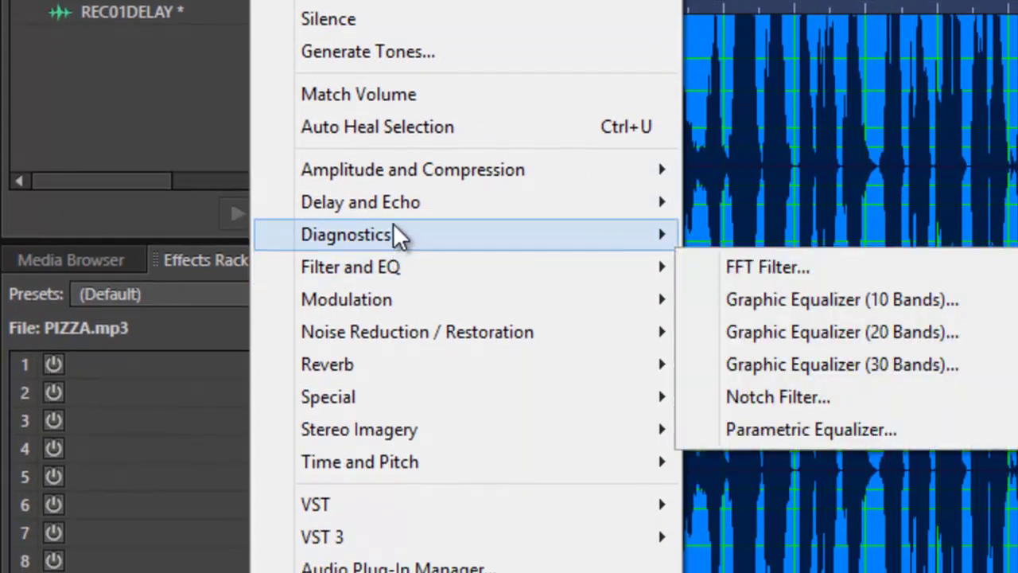
{"action": "mouse_move", "coordinate": [396, 232]}
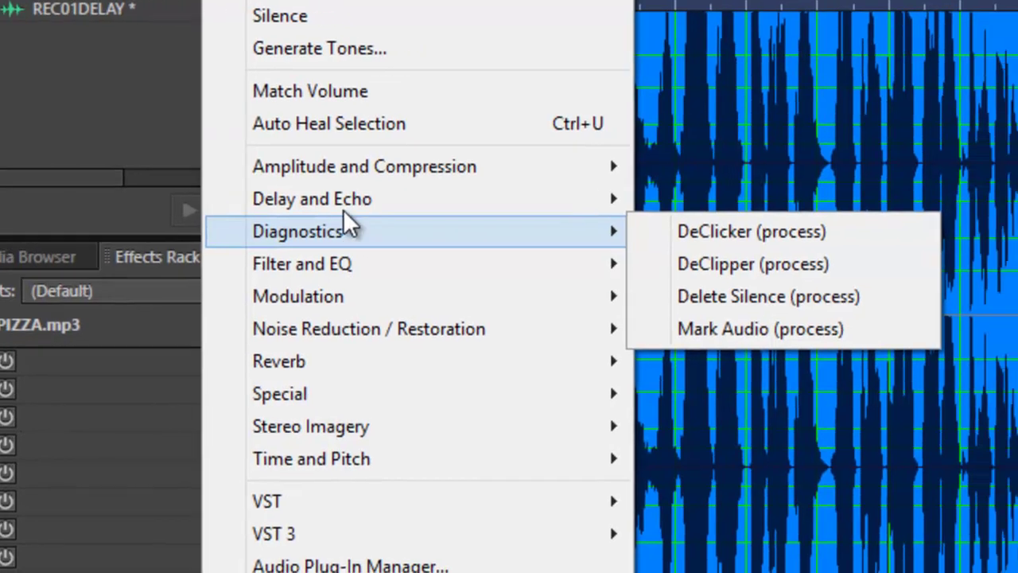
{"action": "mouse_move", "coordinate": [394, 207]}
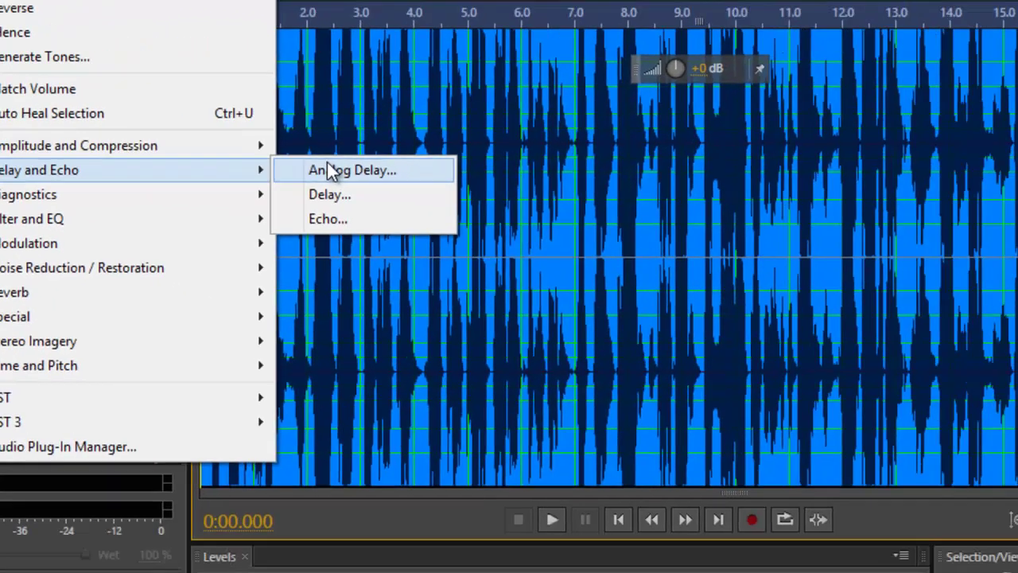
{"action": "left_click", "coordinate": [604, 190]}
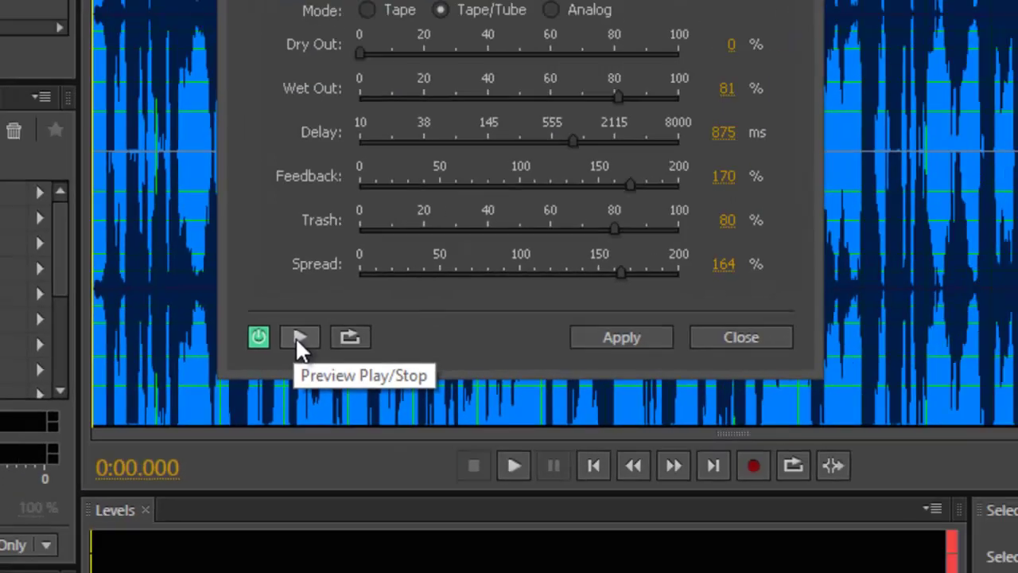
Preview the Hot Fusion delay, then switch to and preview the 50's Slapback preset.
{"action": "left_click", "coordinate": [350, 320]}
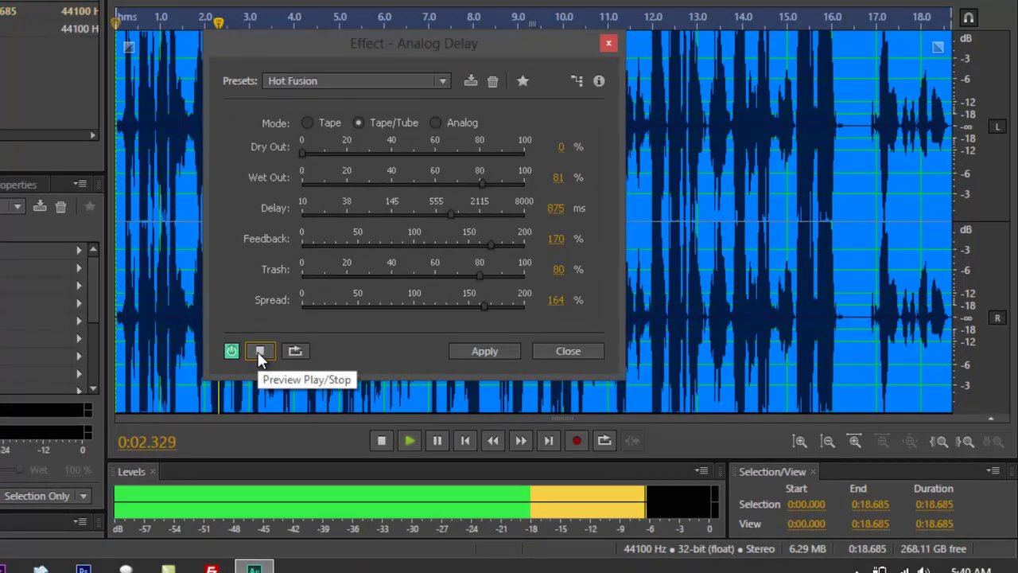
{"action": "left_click", "coordinate": [258, 352]}
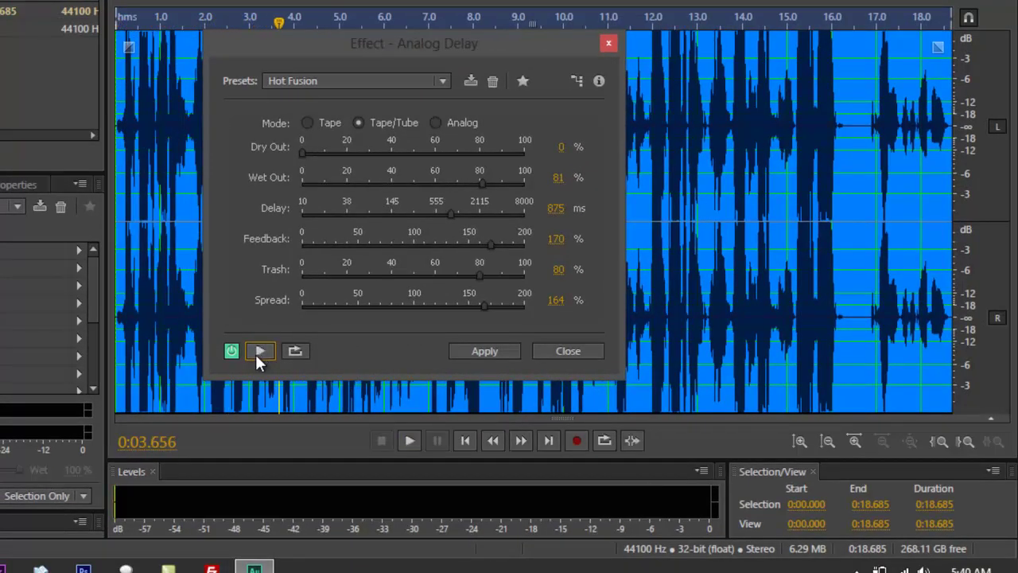
{"action": "left_click", "coordinate": [334, 80]}
{"action": "left_click", "coordinate": [310, 121]}
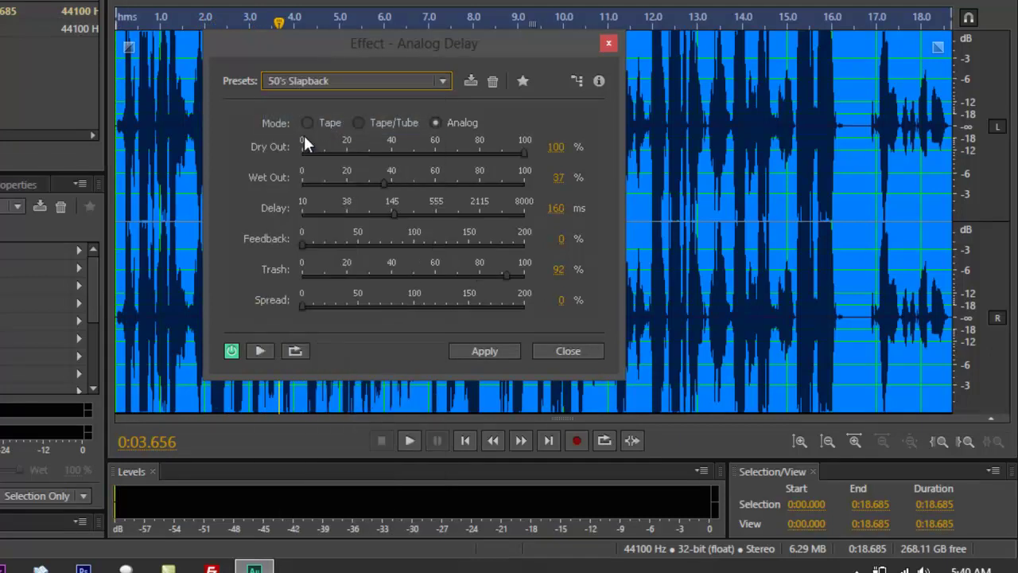
{"action": "left_click", "coordinate": [253, 349]}
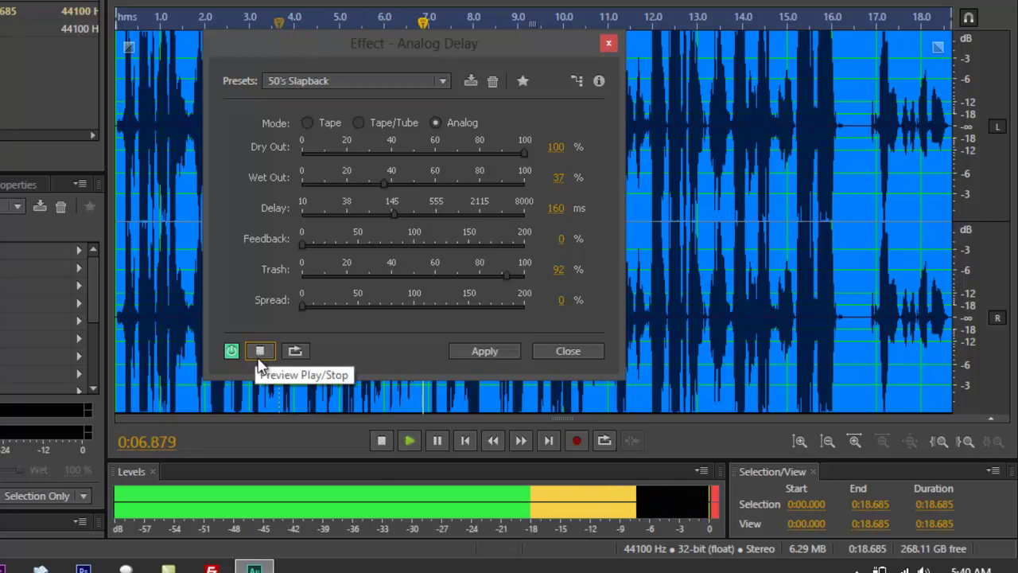
{"action": "left_click", "coordinate": [258, 348]}
Preview the Call of Kaifu and Jellyphone delay presets.
{"action": "left_click", "coordinate": [318, 80]}
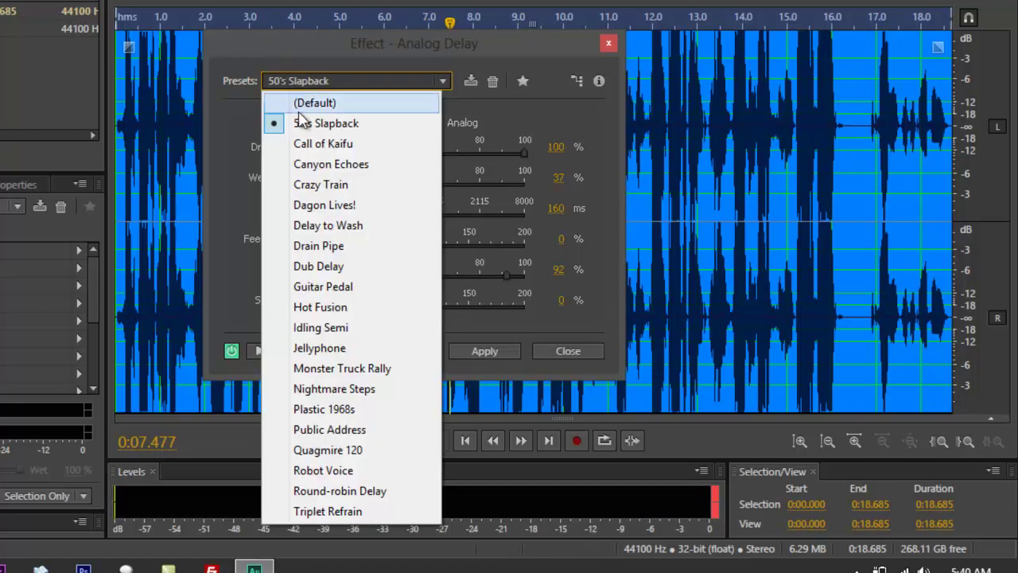
{"action": "left_click", "coordinate": [299, 147]}
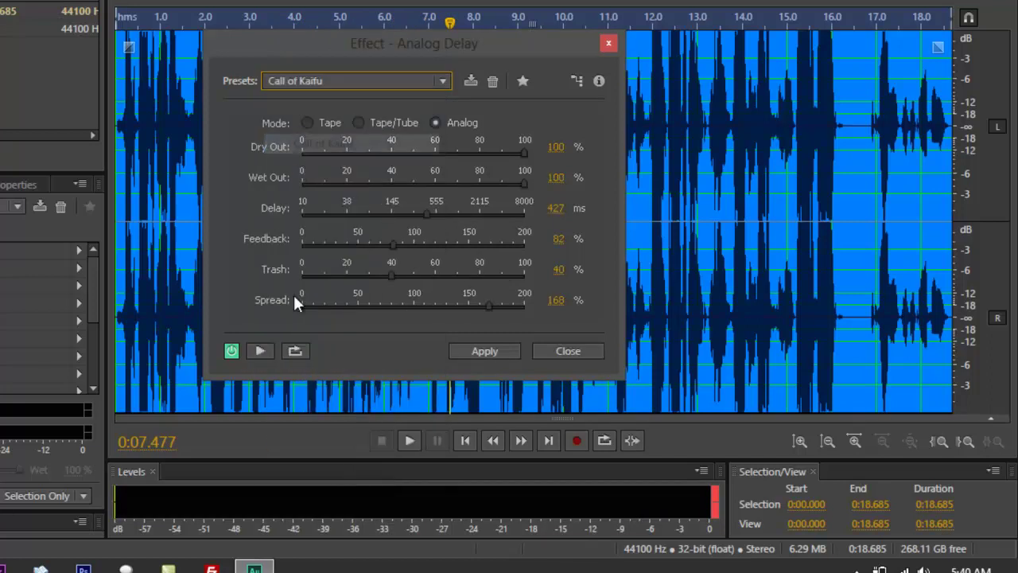
{"action": "left_click", "coordinate": [258, 351]}
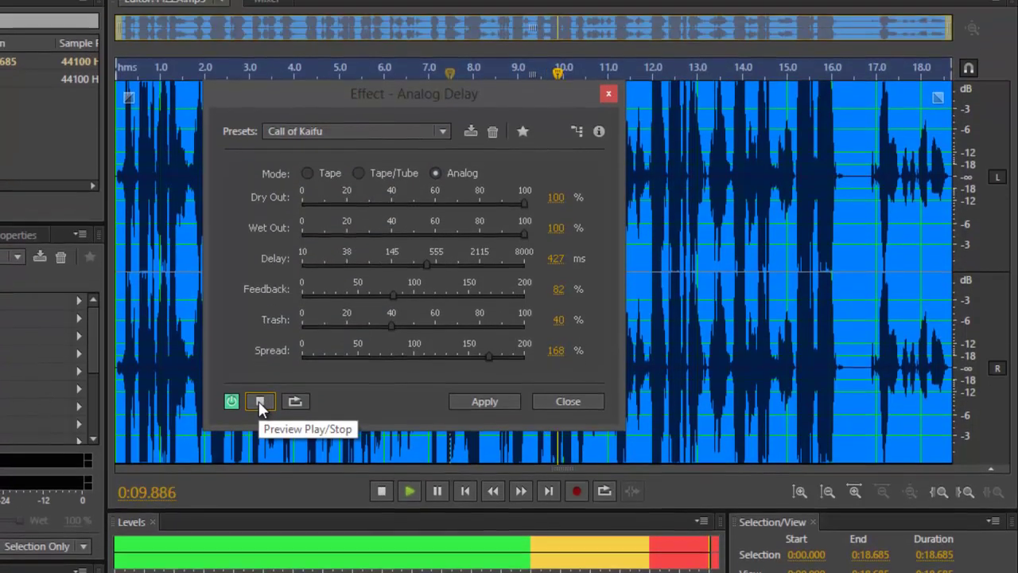
{"action": "left_click", "coordinate": [259, 351]}
{"action": "left_click", "coordinate": [334, 161]}
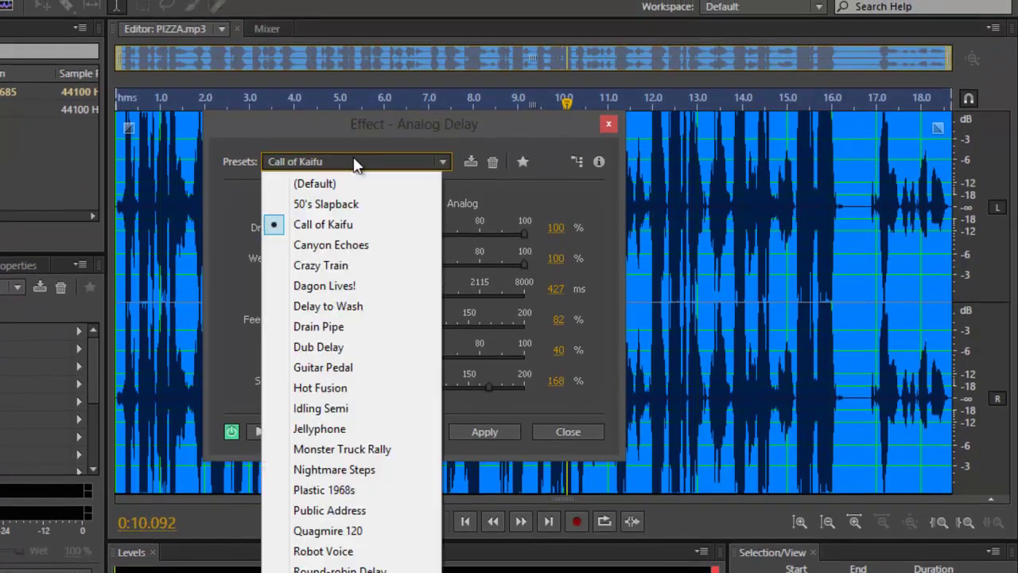
{"action": "left_click", "coordinate": [302, 430]}
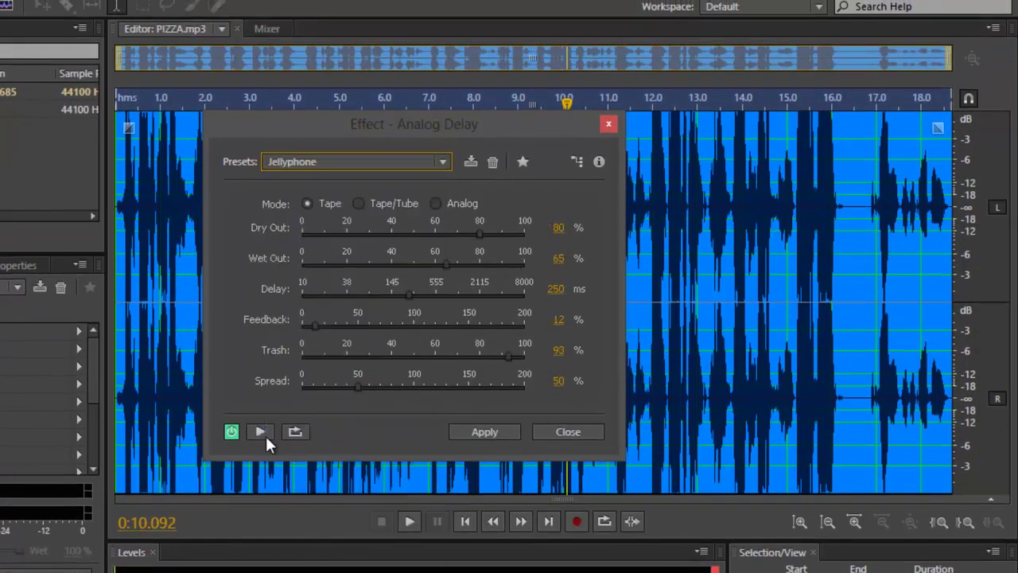
{"action": "left_click", "coordinate": [259, 431]}
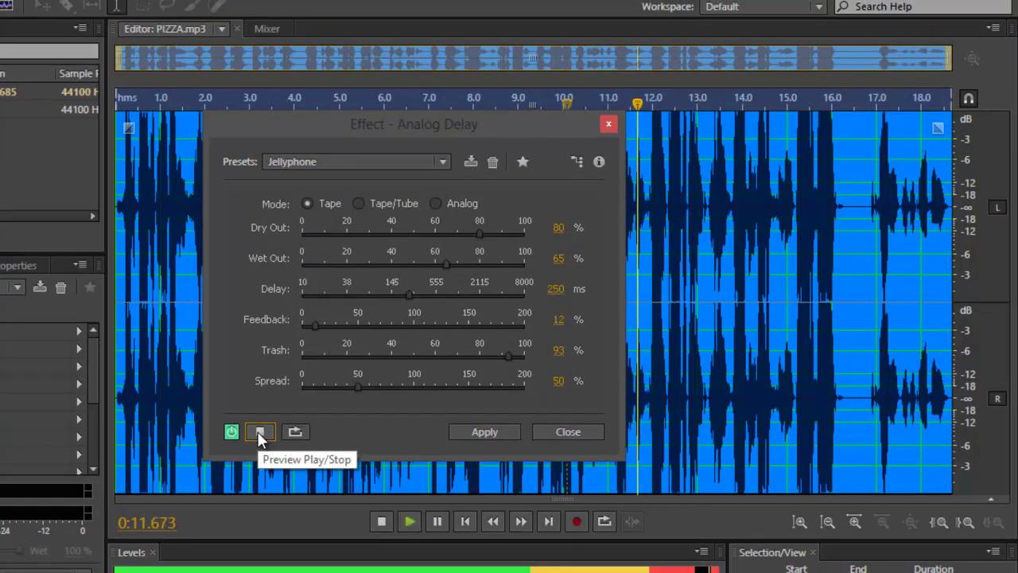
{"action": "left_click", "coordinate": [258, 431]}
Preview the Robot Voice and Nightmare Steps presets (500 ms delay, 85% feedback, 76% wet).
{"action": "left_click", "coordinate": [388, 160]}
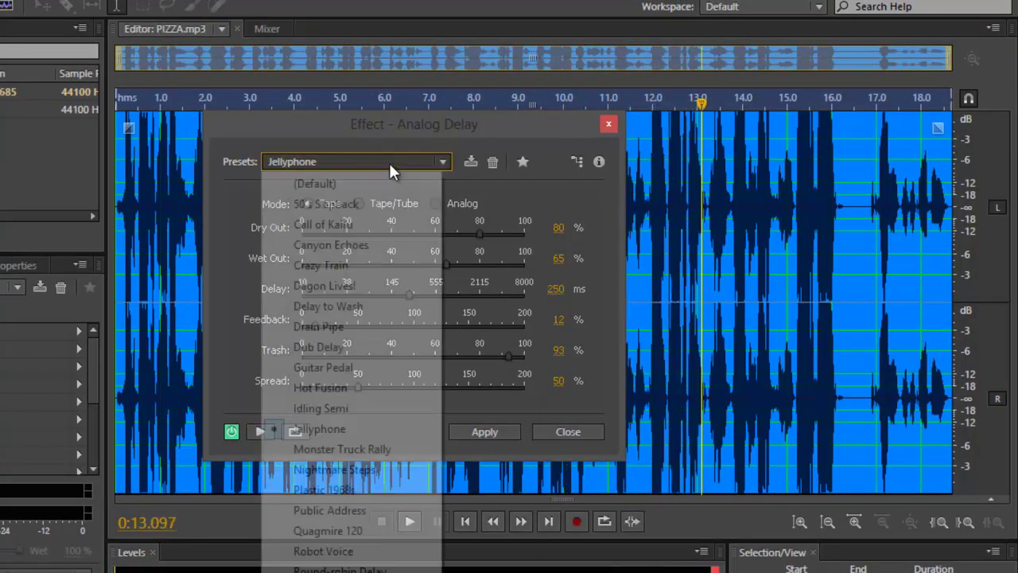
{"action": "left_click", "coordinate": [330, 551]}
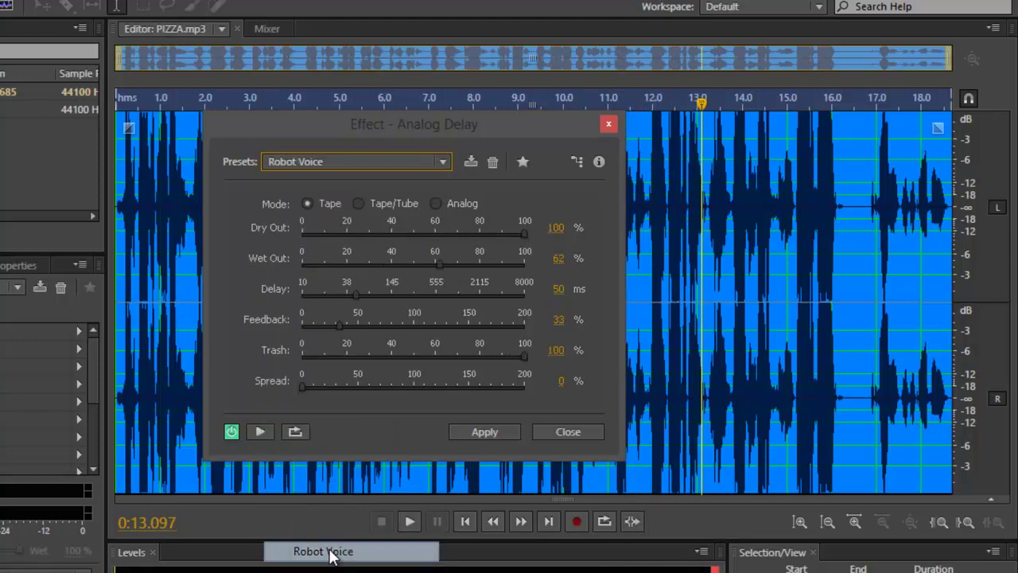
{"action": "left_click", "coordinate": [262, 429]}
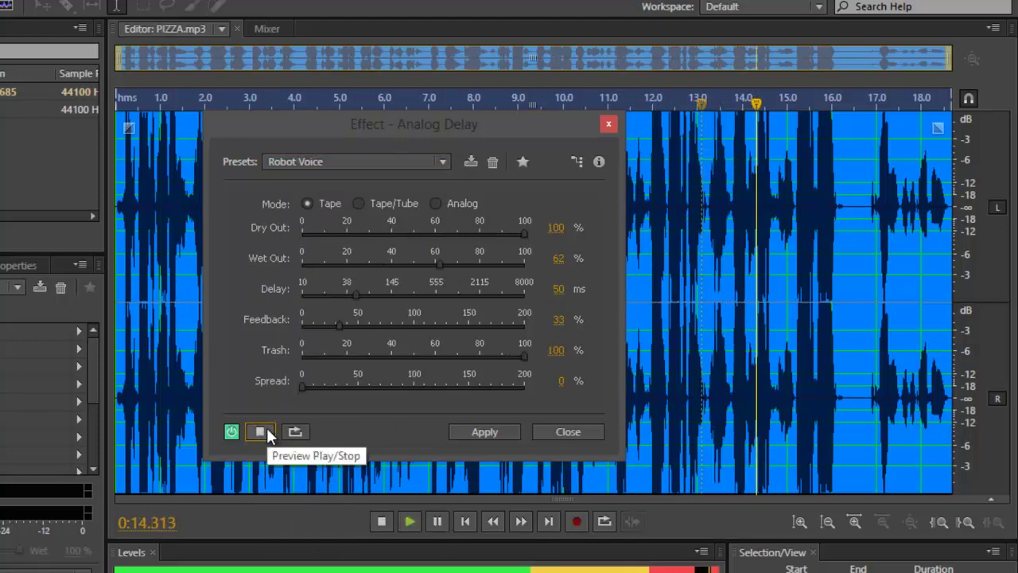
{"action": "left_click", "coordinate": [267, 427]}
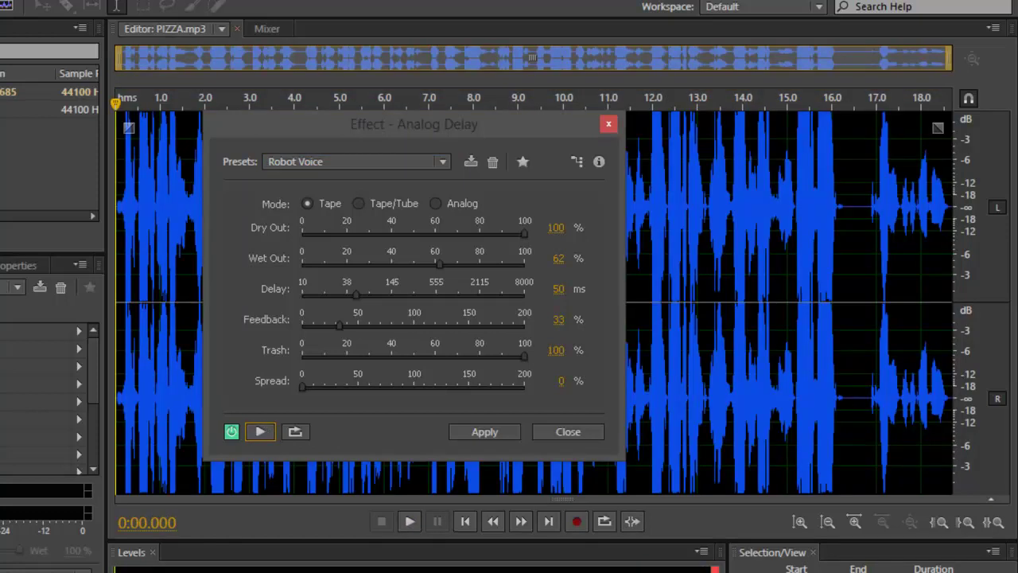
{"action": "left_click", "coordinate": [367, 163]}
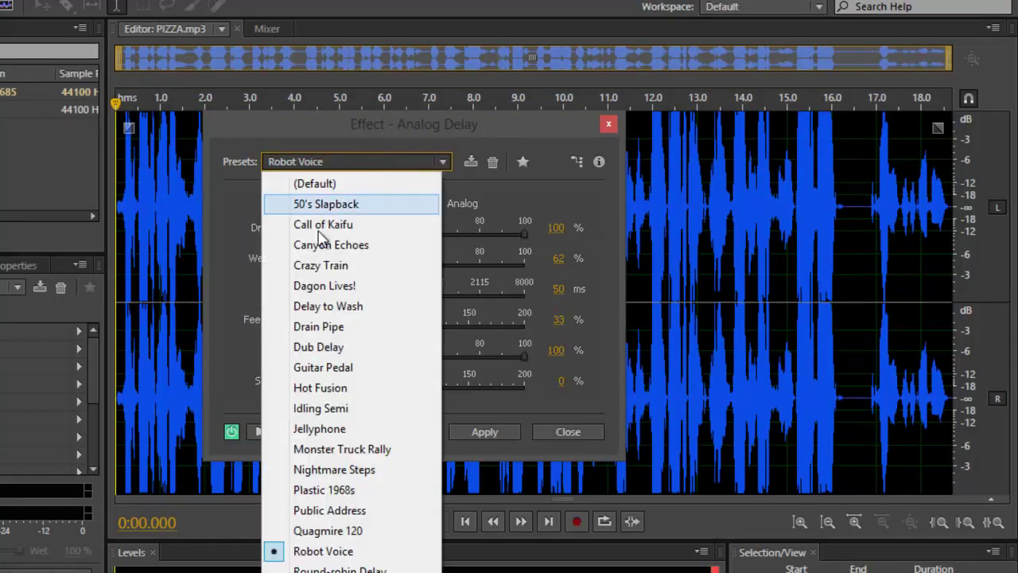
{"action": "left_click", "coordinate": [324, 471]}
{"action": "left_click", "coordinate": [262, 432]}
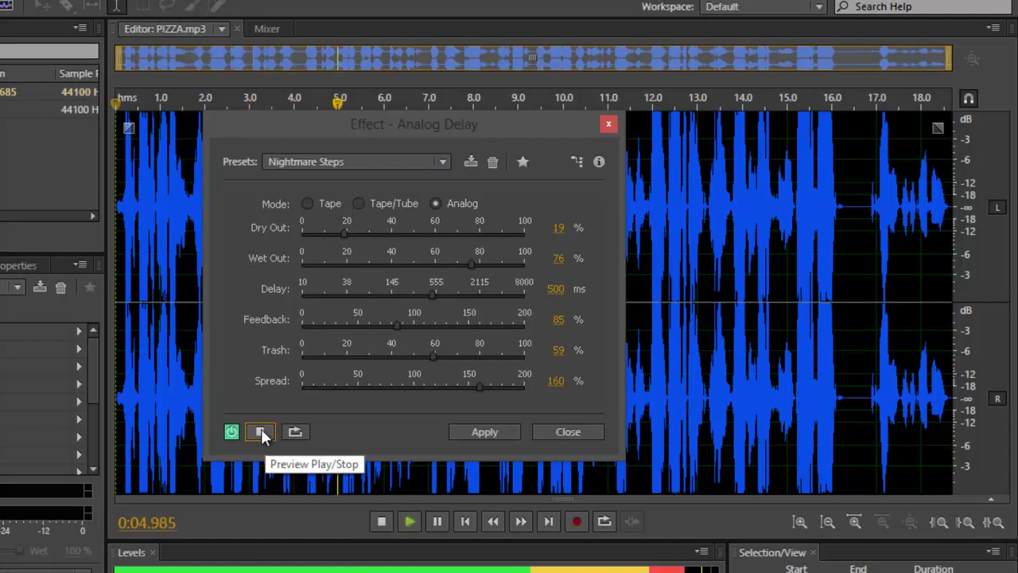
{"action": "left_click", "coordinate": [261, 429]}
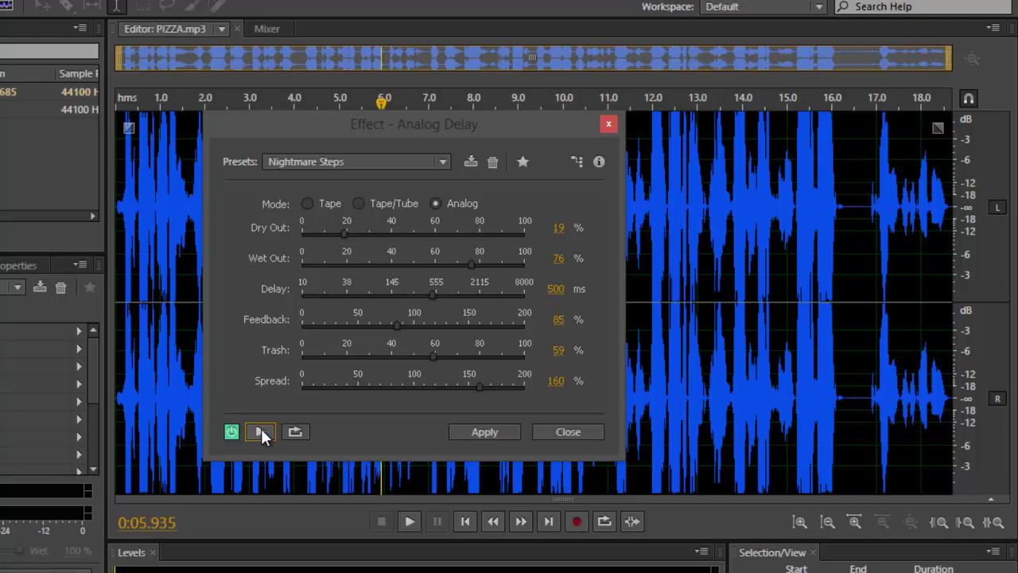
{"action": "left_click", "coordinate": [355, 160]}
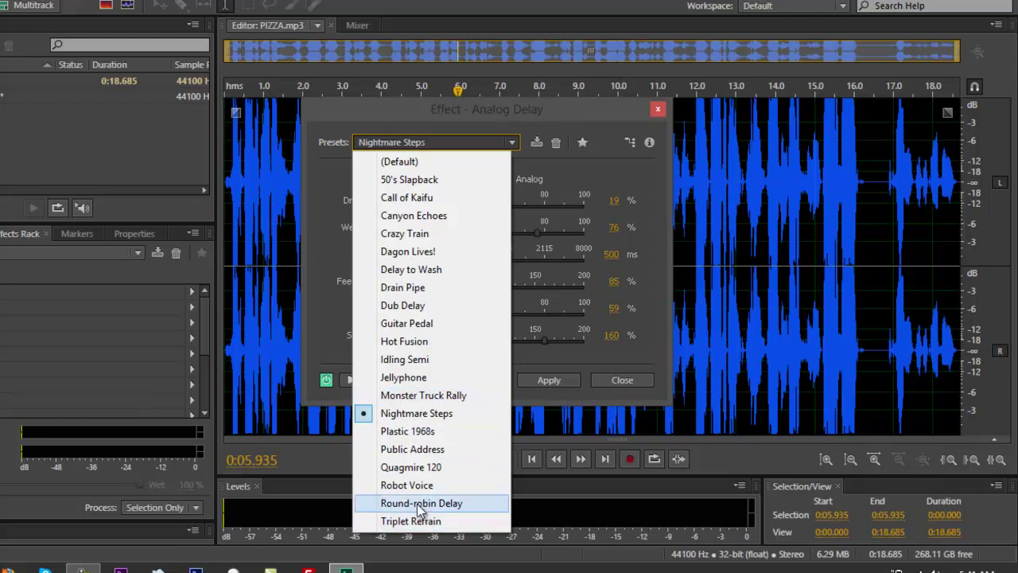
Preview the Guitar Pedal preset, shorten its delay from 550 ms to 143 ms, and close unapplied.
{"action": "left_click", "coordinate": [413, 327]}
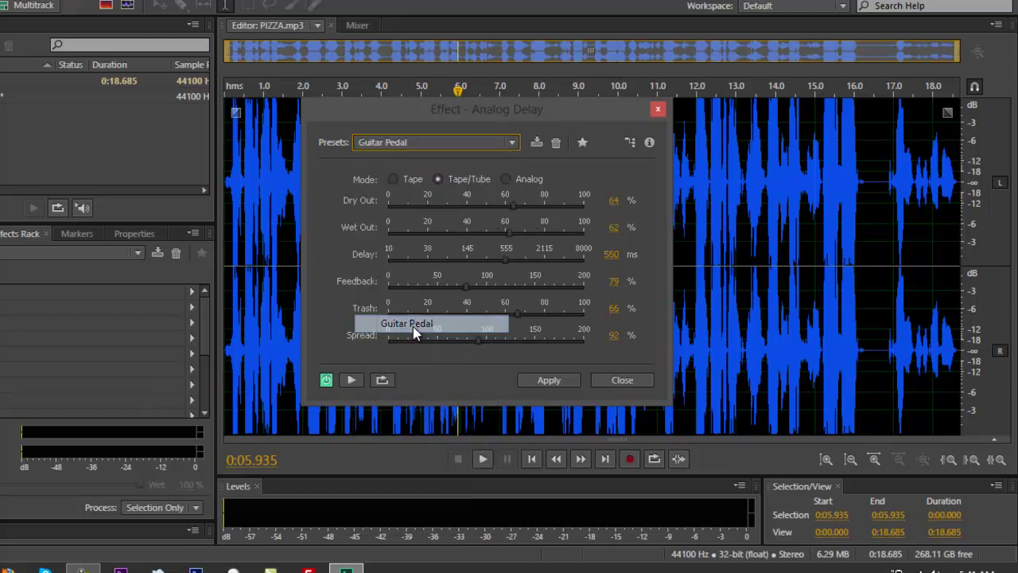
{"action": "left_click", "coordinate": [352, 385]}
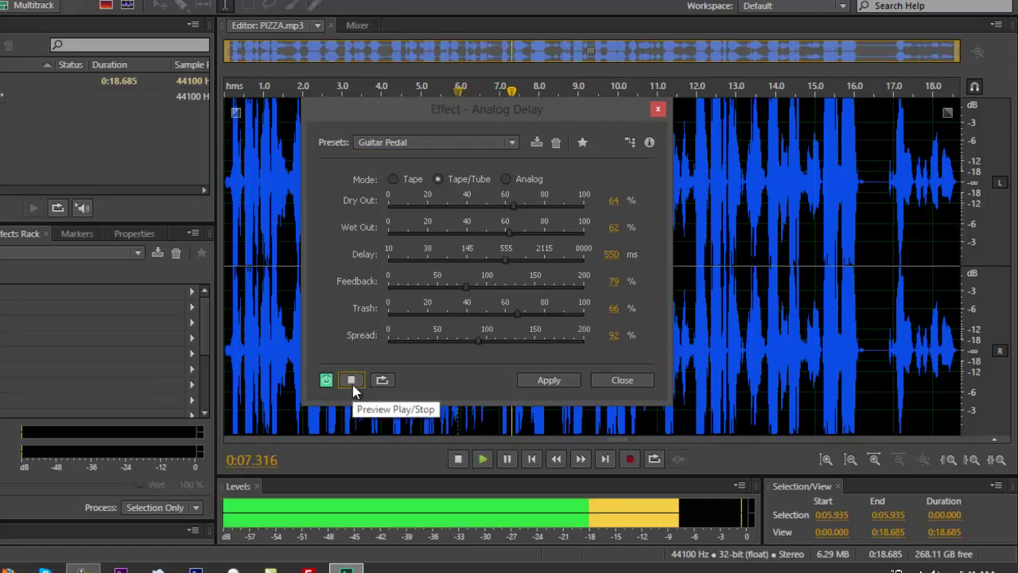
{"action": "left_click", "coordinate": [352, 383]}
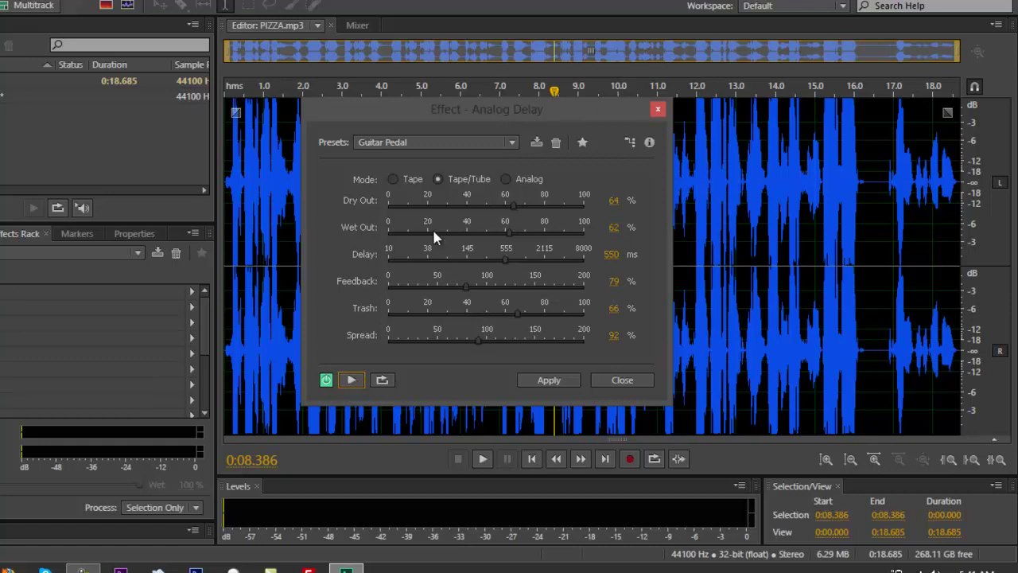
{"action": "left_click_drag", "start_coordinate": [513, 262], "coordinate": [464, 259]}
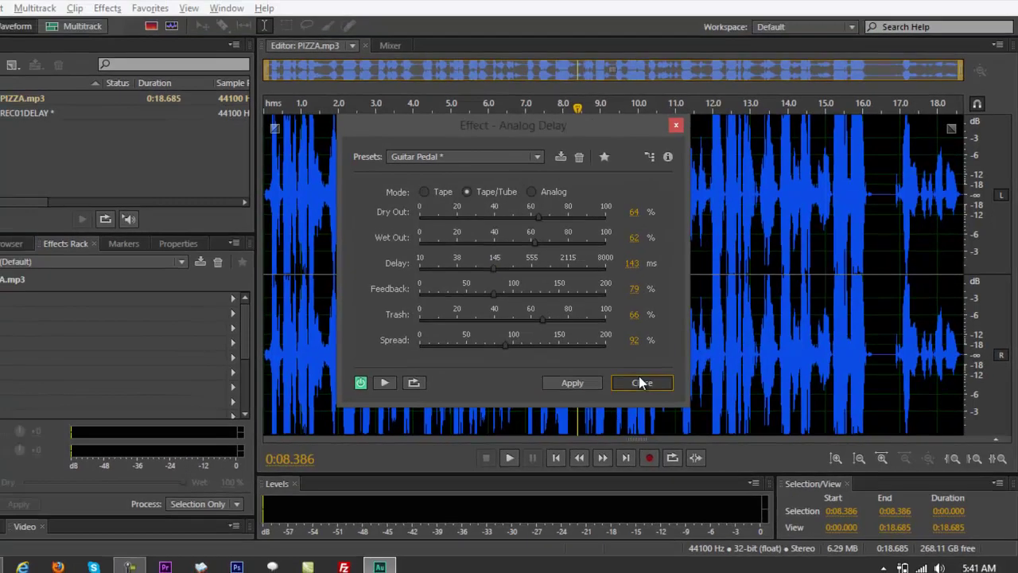
{"action": "left_click", "coordinate": [621, 379]}
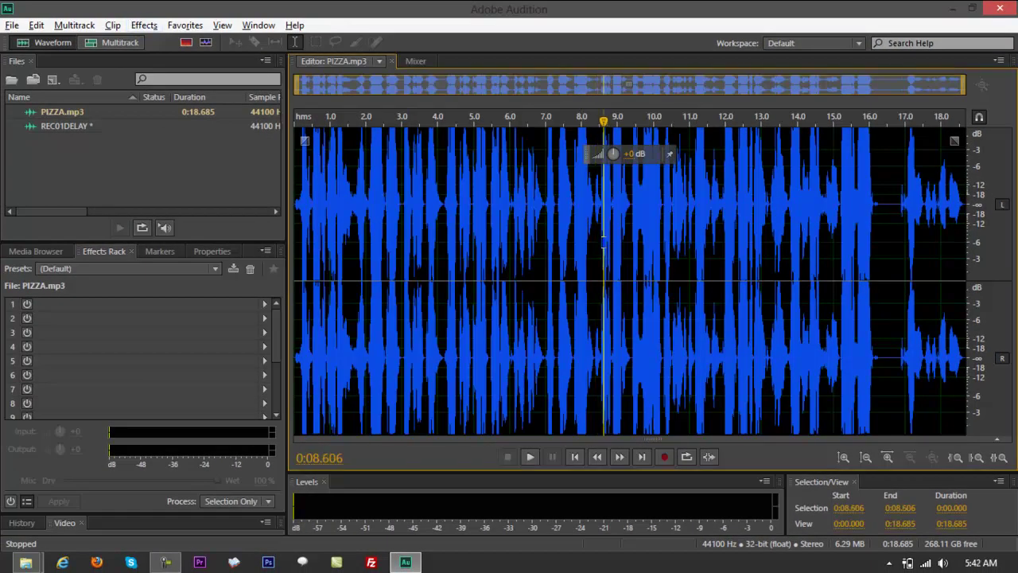
Select the whole voice clip and bring up the Delay effect from Delay and Echo.
{"action": "double_click", "coordinate": [604, 242]}
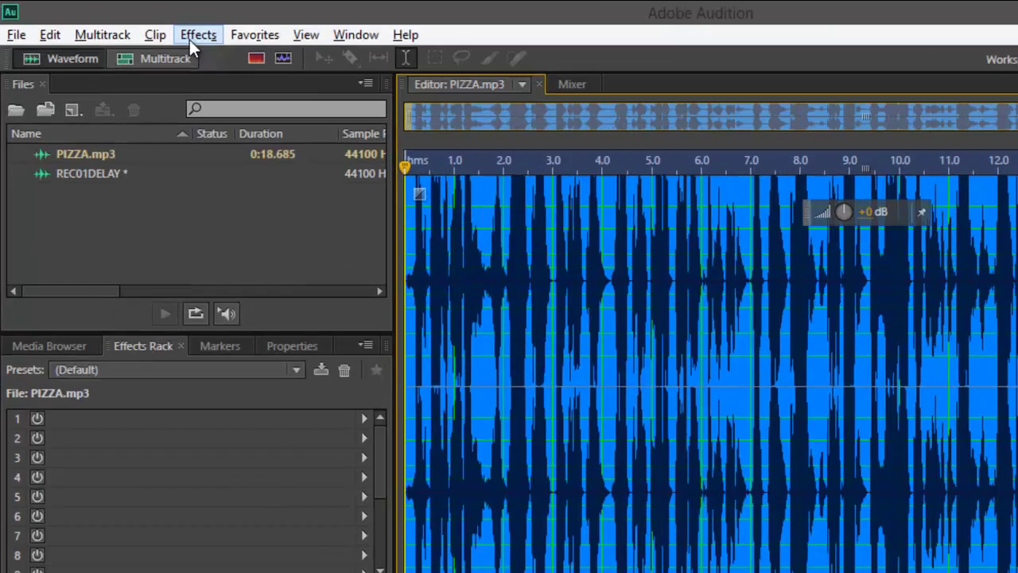
{"action": "left_click", "coordinate": [139, 25]}
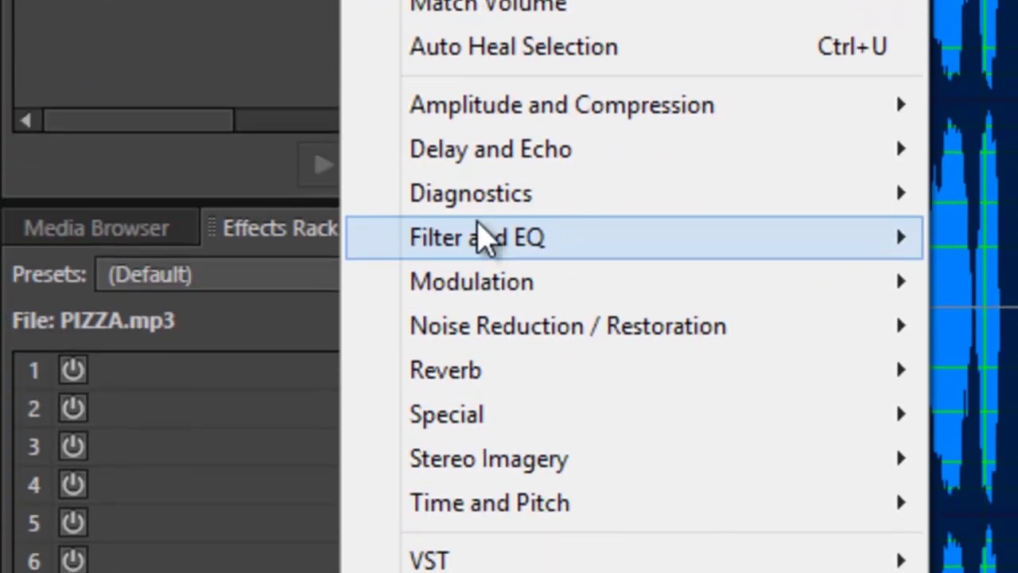
{"action": "mouse_move", "coordinate": [425, 147]}
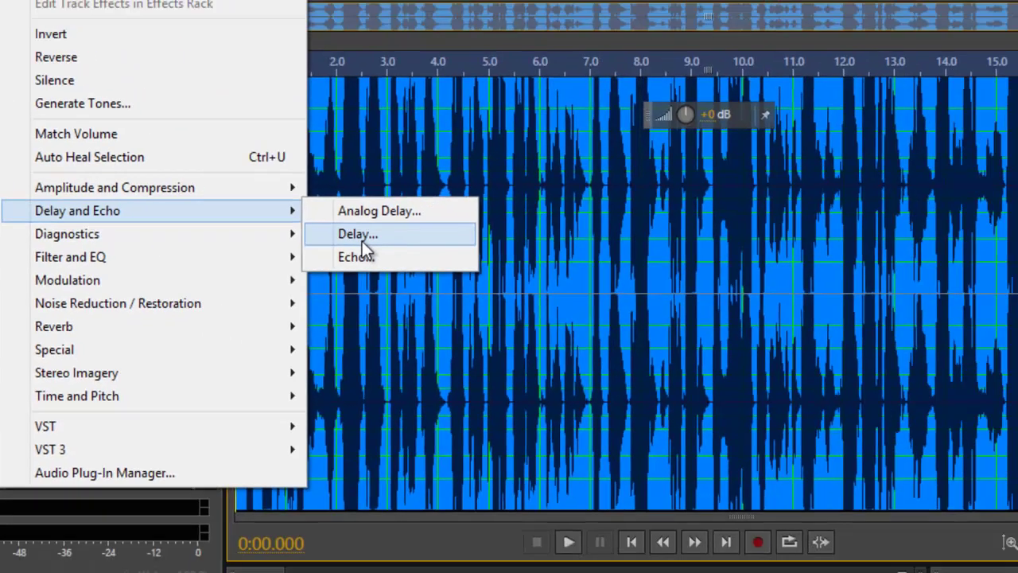
{"action": "left_click", "coordinate": [738, 199]}
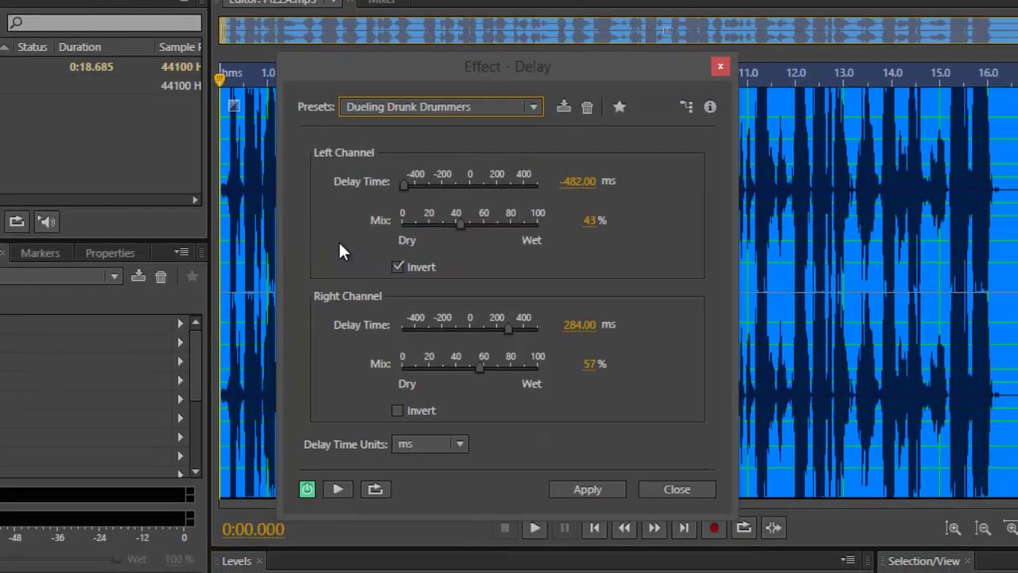
Load the Mono Repeater delay preset and preview it on the clip.
{"action": "left_click", "coordinate": [425, 106]}
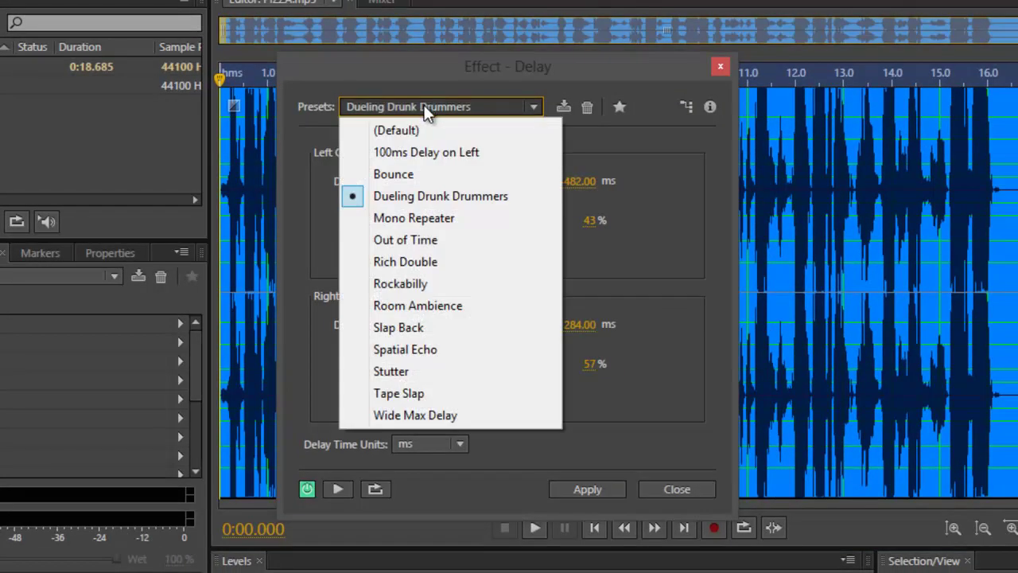
{"action": "left_click", "coordinate": [400, 220]}
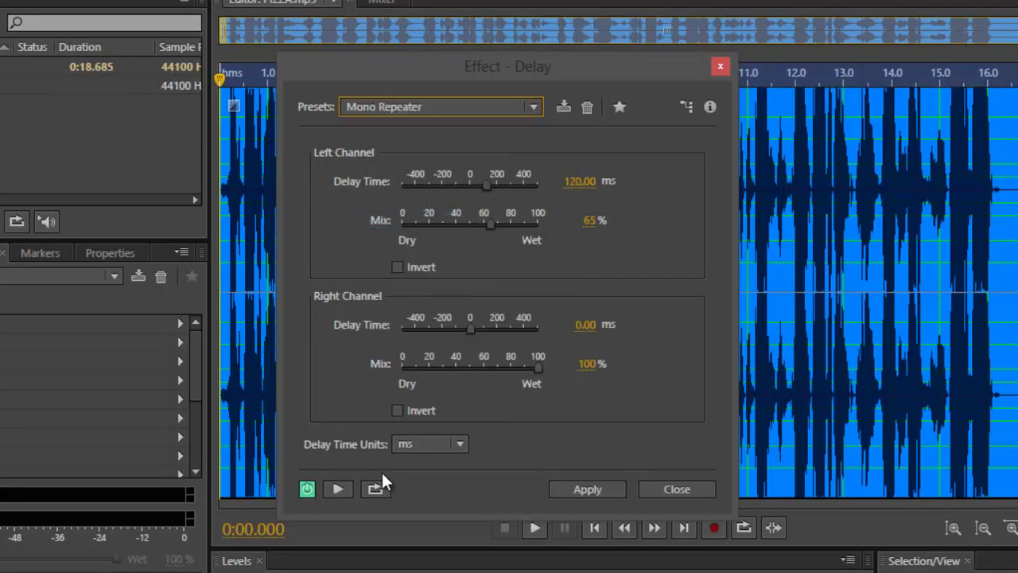
{"action": "left_click", "coordinate": [332, 485]}
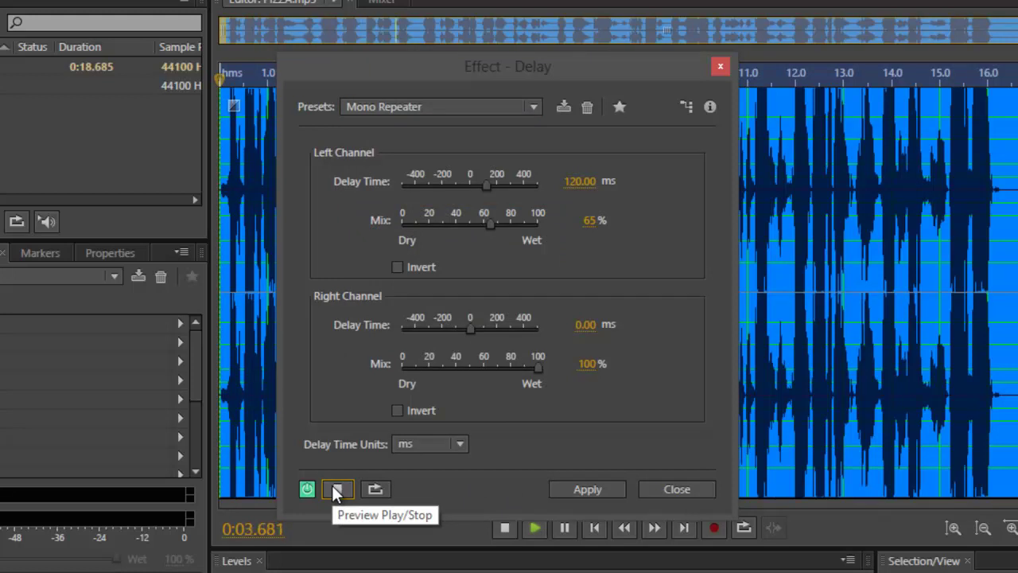
{"action": "left_click", "coordinate": [334, 489]}
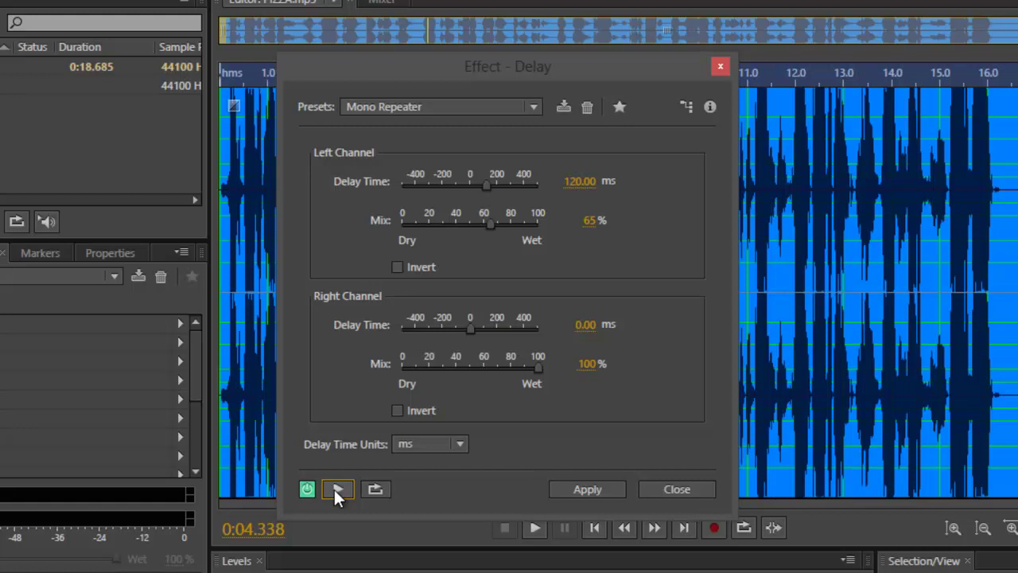
Switch to the Rockabilly preset (150 ms, 50% mix) and apply it to the recording.
{"action": "left_click", "coordinate": [430, 111]}
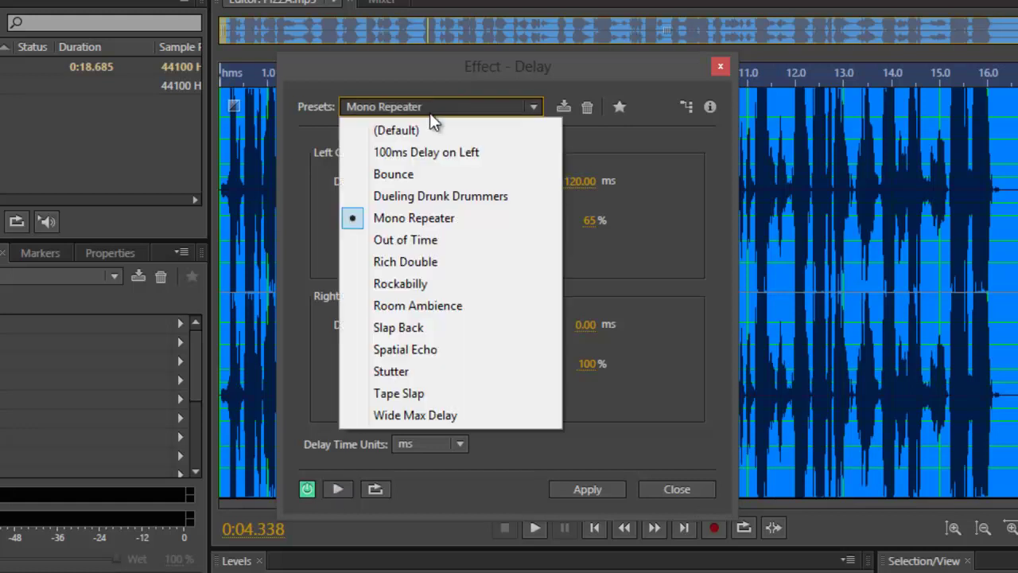
{"action": "left_click", "coordinate": [401, 284]}
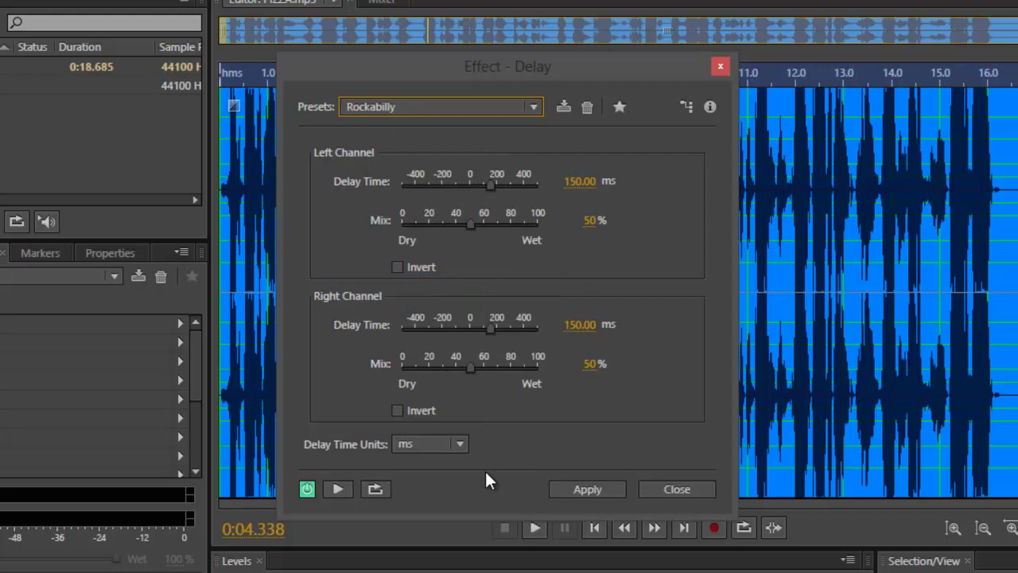
{"action": "left_click", "coordinate": [586, 490]}
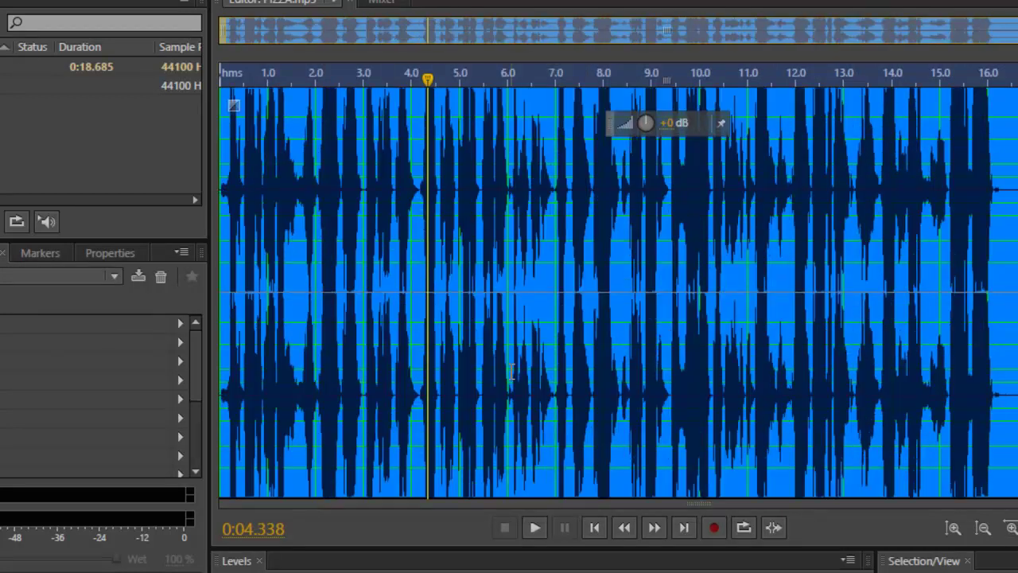
{"action": "left_click", "coordinate": [71, 0]}
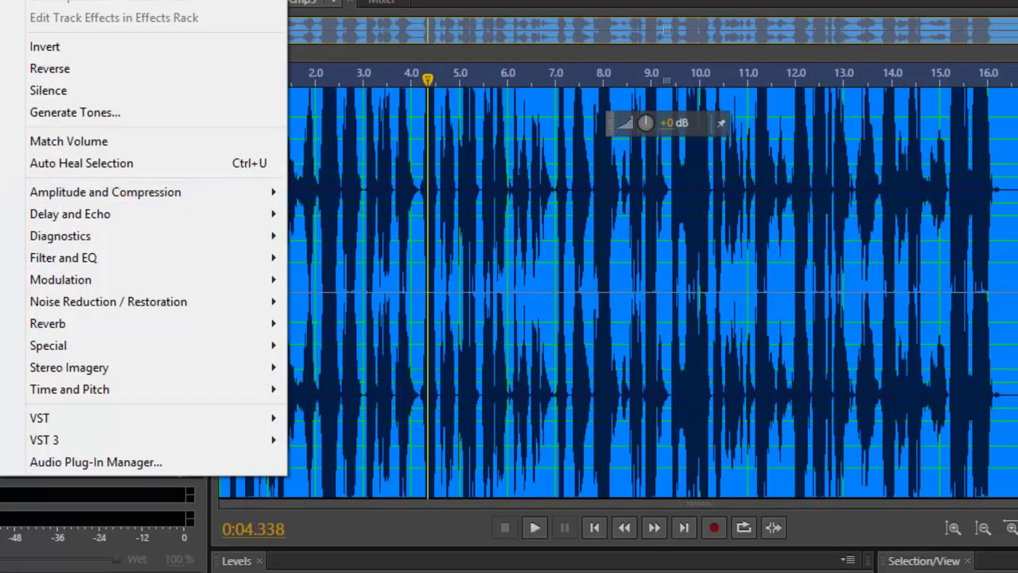
{"action": "mouse_move", "coordinate": [136, 214]}
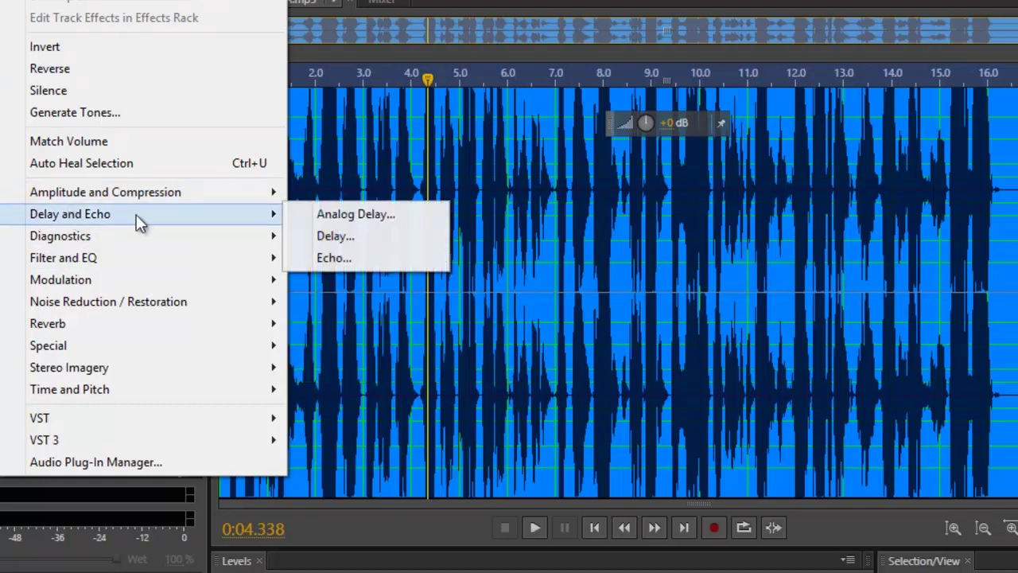
{"action": "left_click", "coordinate": [335, 236]}
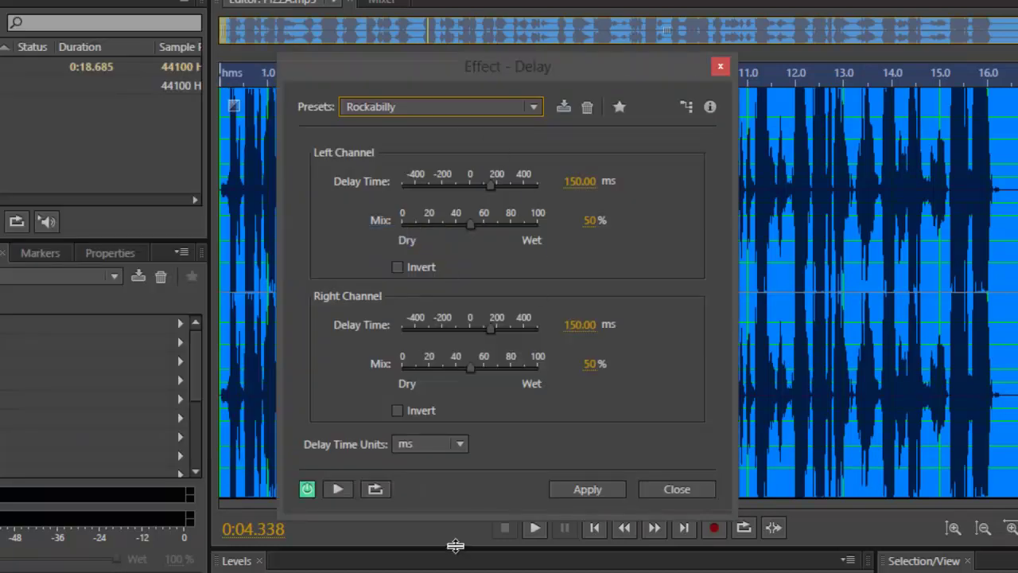
{"action": "left_click", "coordinate": [339, 483]}
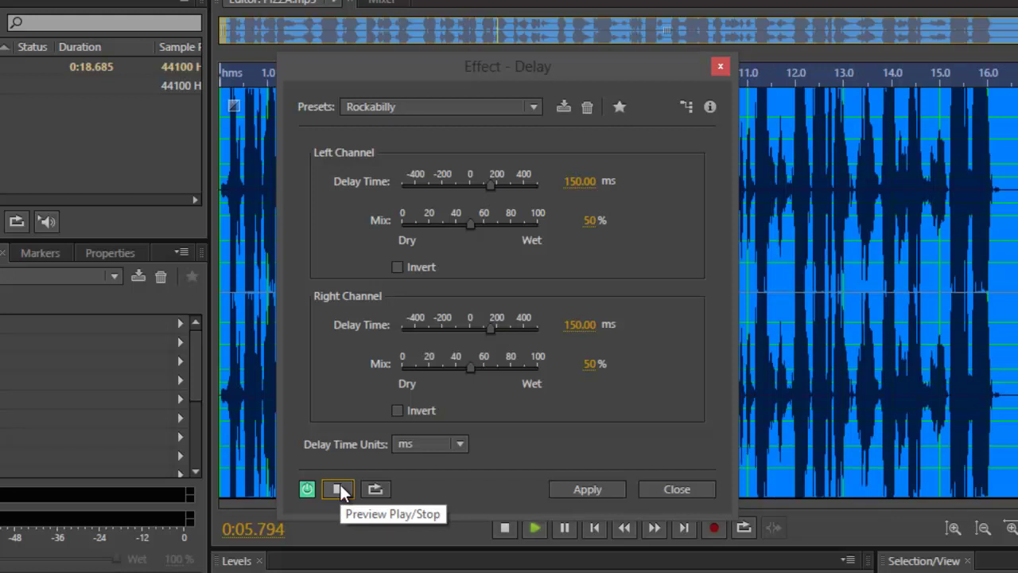
{"action": "left_click", "coordinate": [338, 489]}
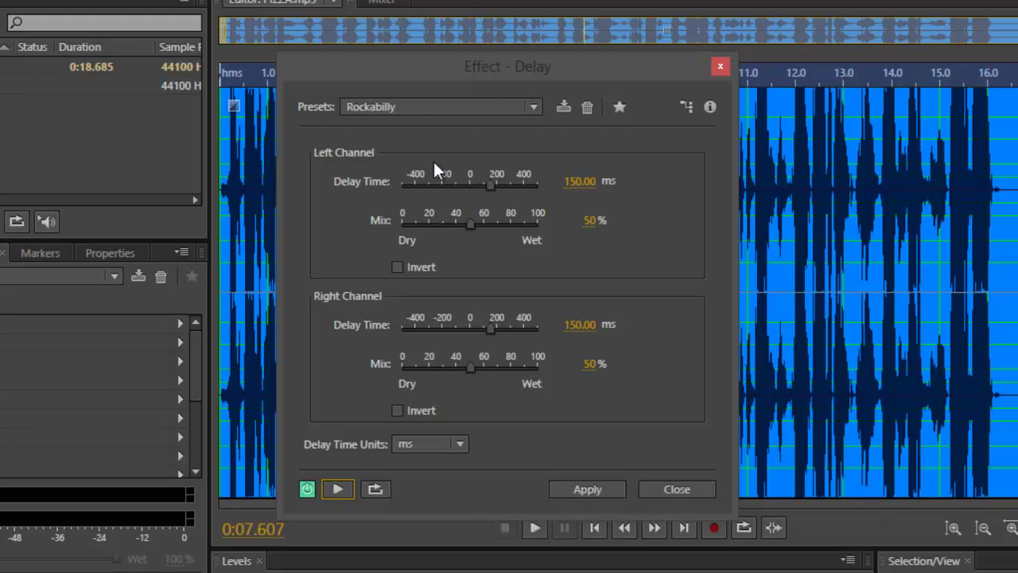
{"action": "left_click", "coordinate": [441, 109]}
{"action": "left_click", "coordinate": [394, 351]}
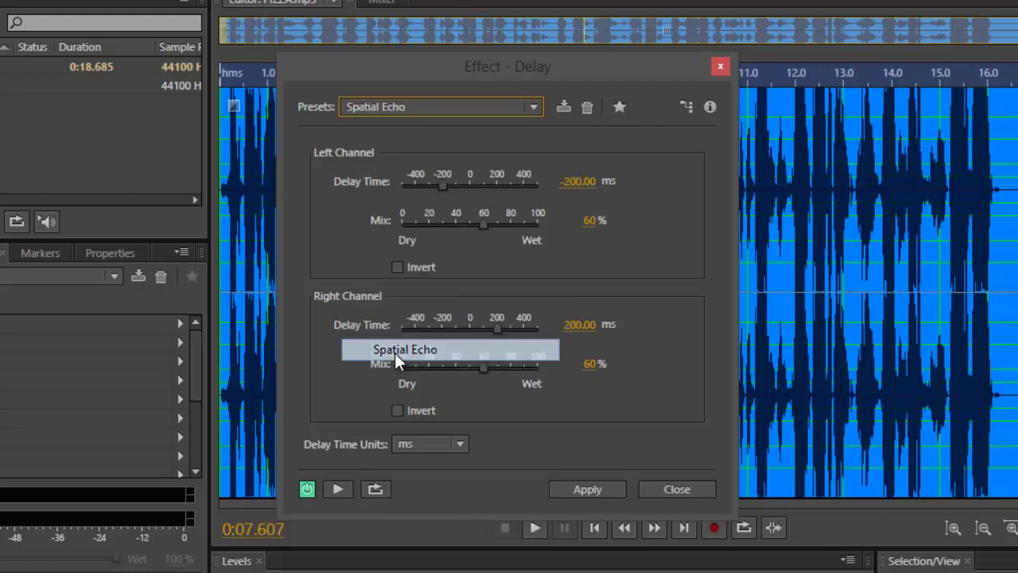
{"action": "left_click", "coordinate": [345, 486]}
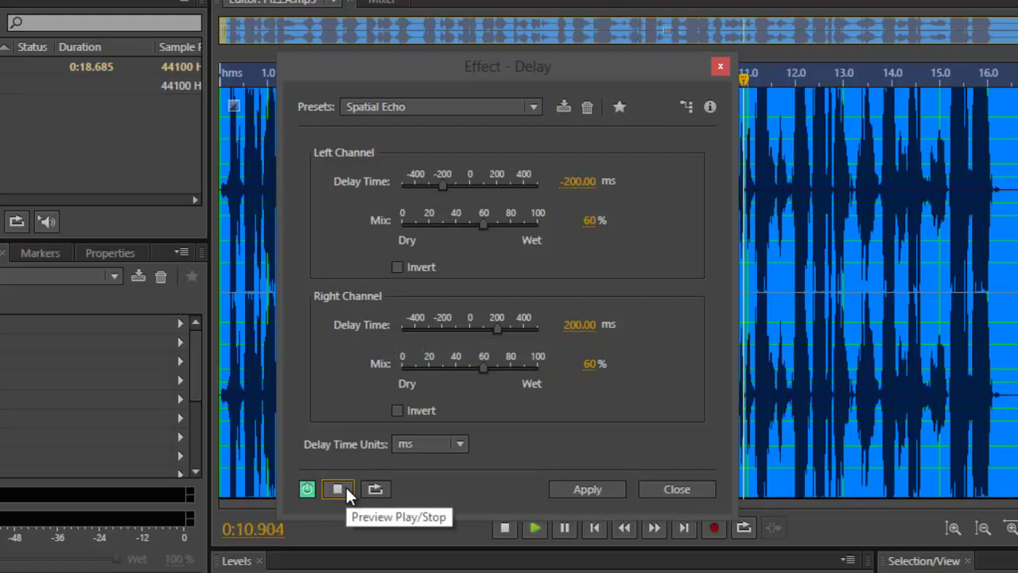
{"action": "left_click", "coordinate": [346, 486]}
{"action": "left_click", "coordinate": [398, 107]}
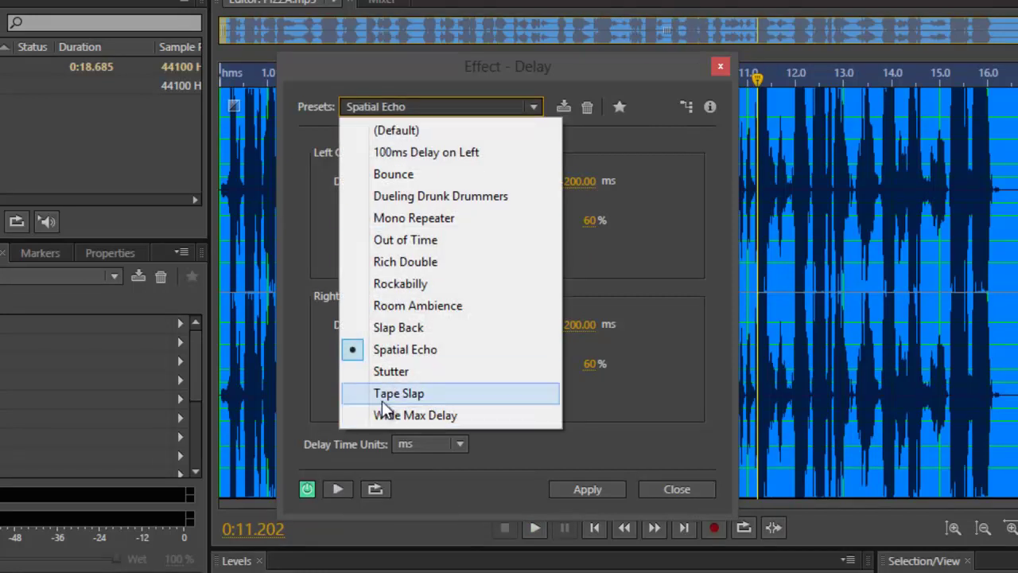
{"action": "left_click", "coordinate": [382, 393]}
{"action": "left_click", "coordinate": [339, 488]}
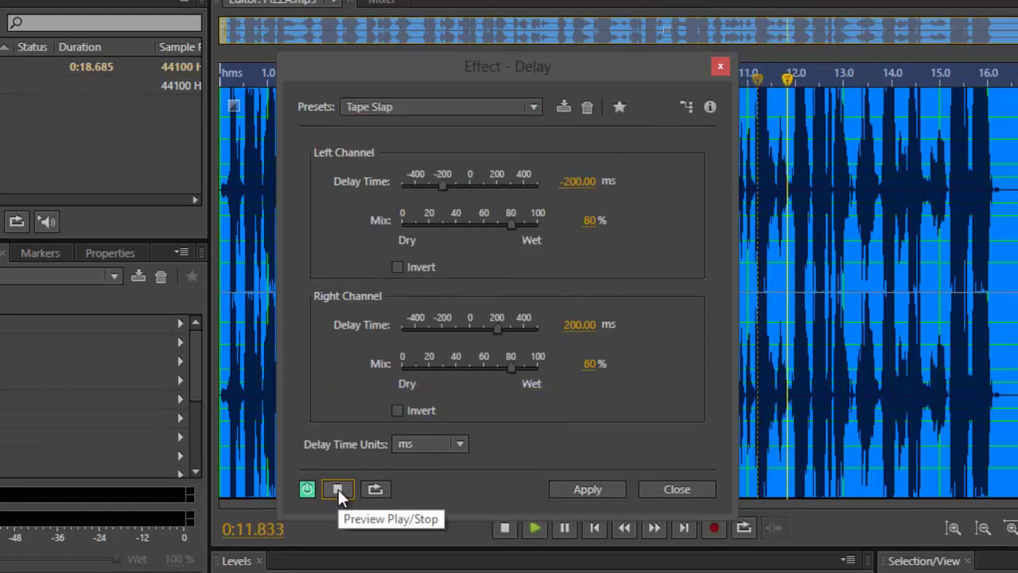
{"action": "left_click", "coordinate": [338, 489]}
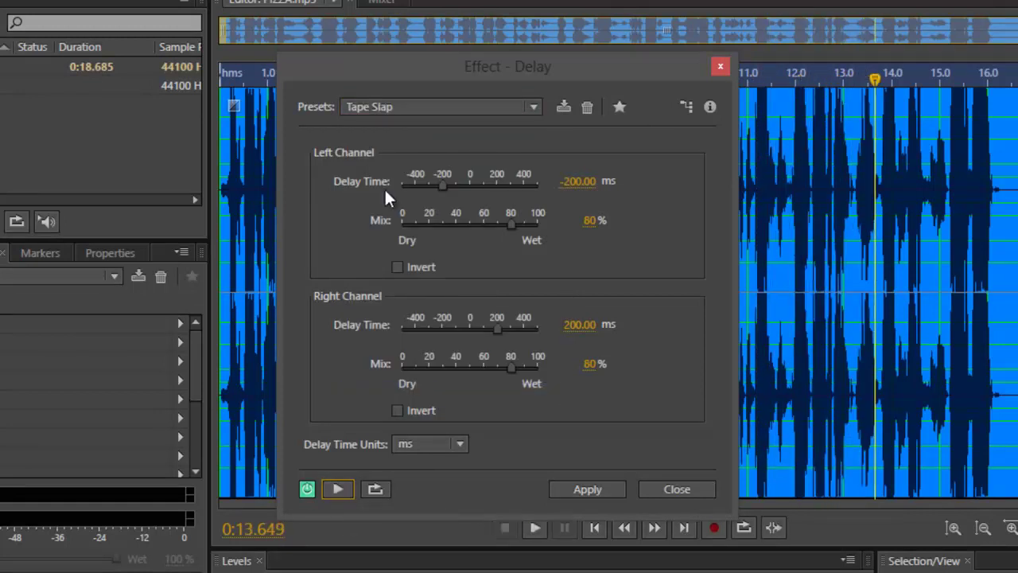
{"action": "left_click", "coordinate": [422, 108]}
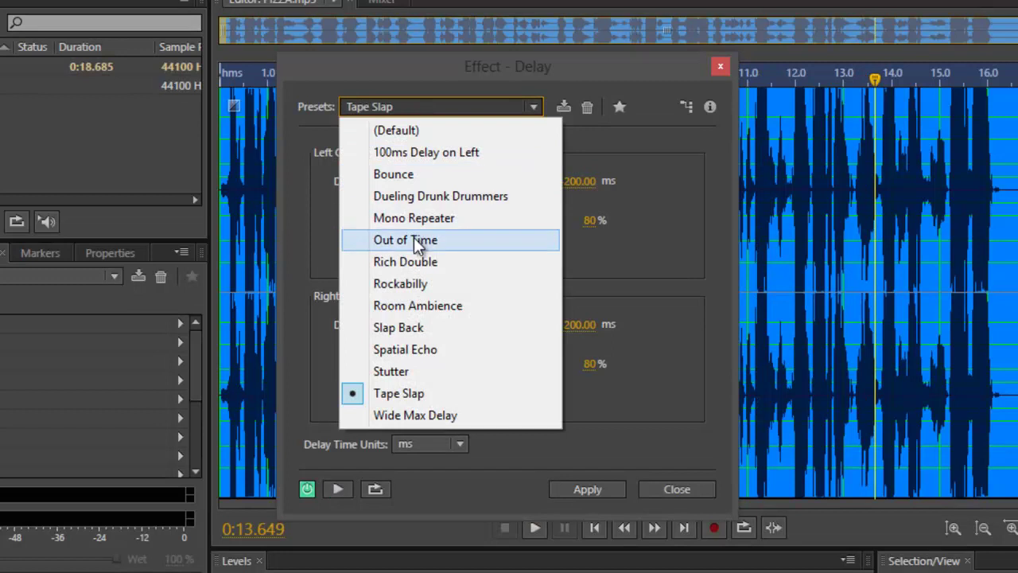
{"action": "left_click", "coordinate": [414, 239]}
{"action": "left_click", "coordinate": [331, 487]}
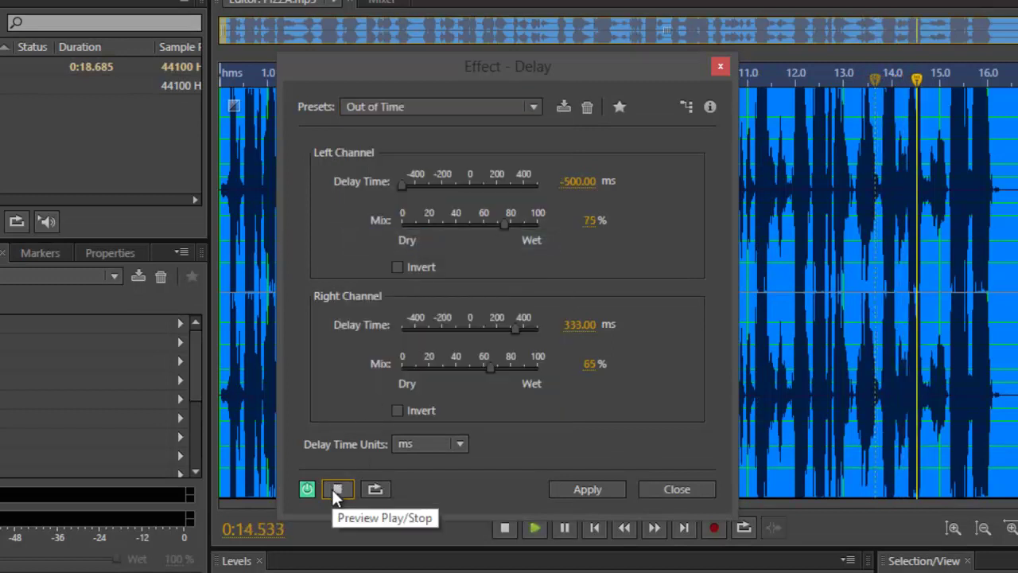
{"action": "left_click", "coordinate": [335, 489]}
{"action": "left_click", "coordinate": [700, 489]}
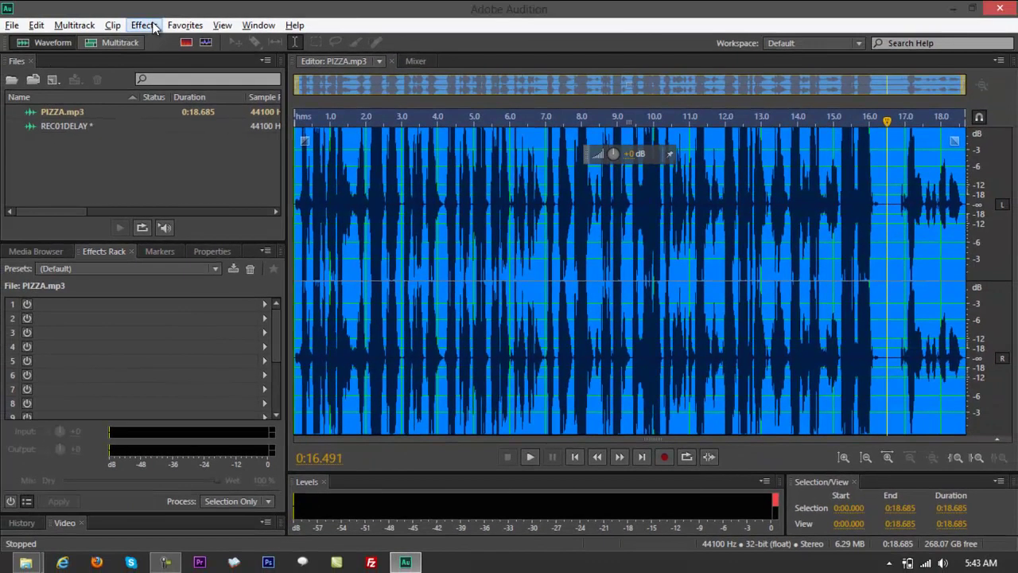
{"action": "left_click", "coordinate": [147, 21]}
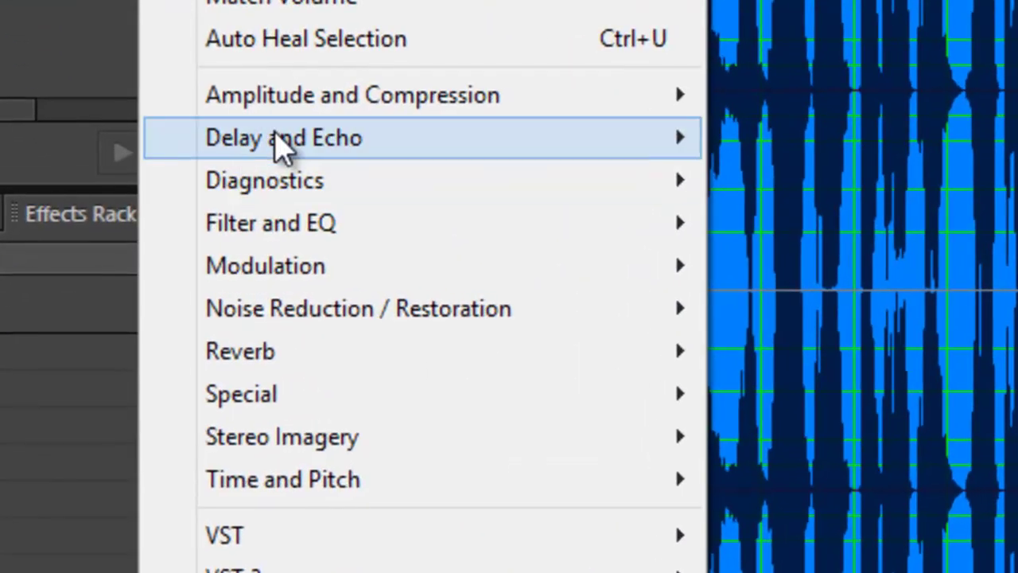
{"action": "mouse_move", "coordinate": [186, 213]}
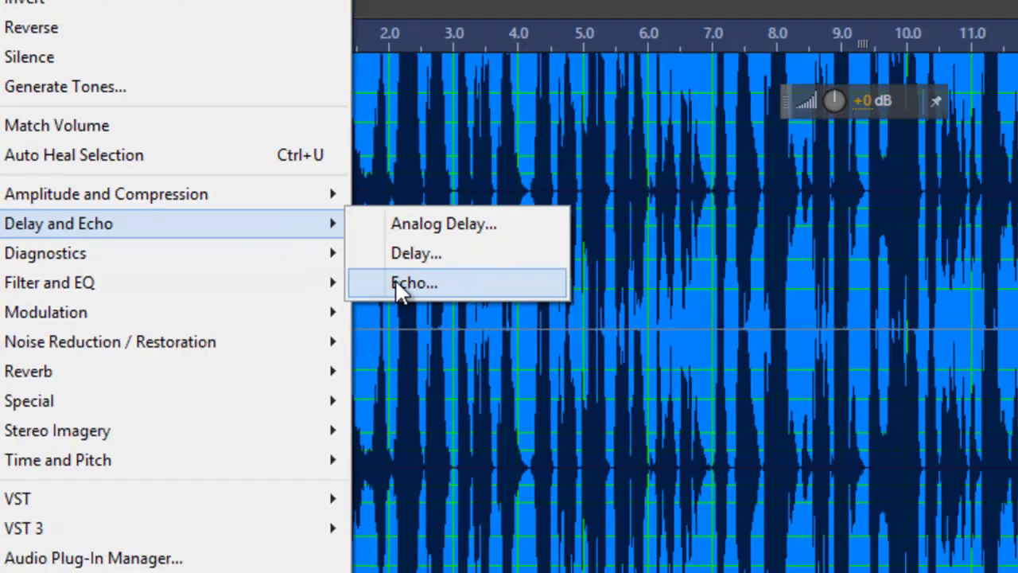
Bring up the Echo effect and preview its Default preset (348.80/232.60 ms delays, 63.96% feedback).
{"action": "left_click", "coordinate": [429, 312]}
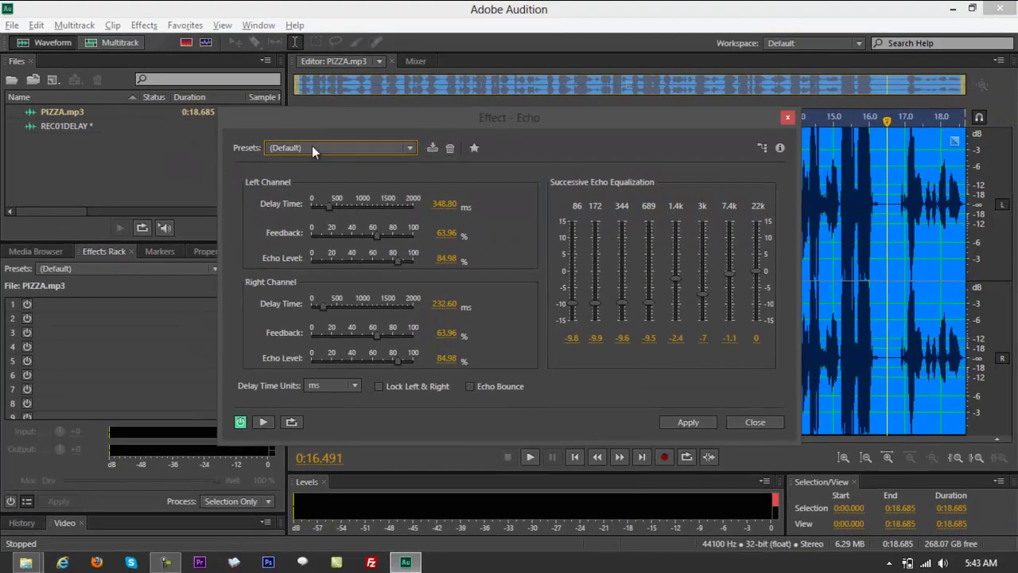
{"action": "left_click", "coordinate": [260, 423]}
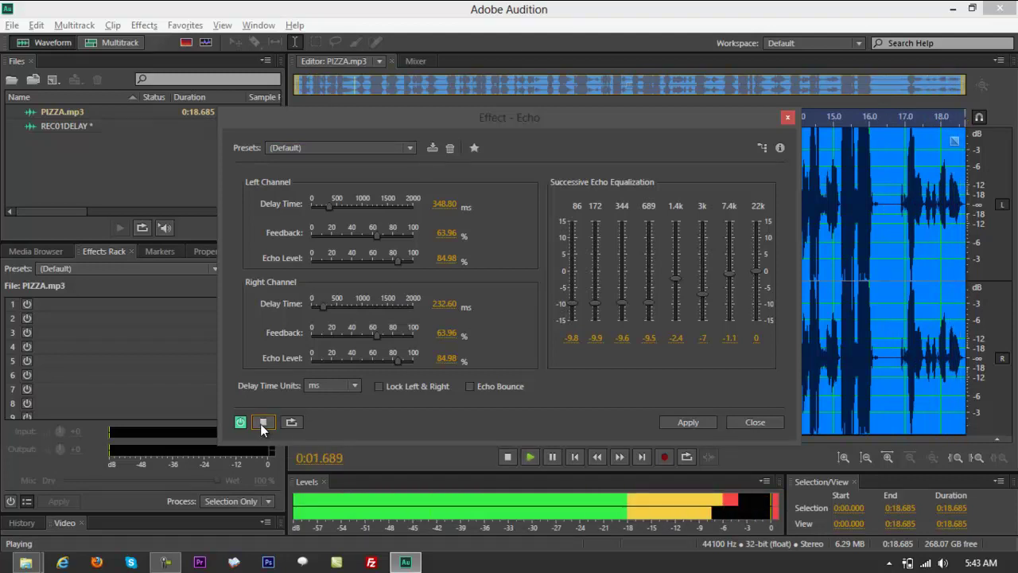
{"action": "left_click", "coordinate": [263, 422]}
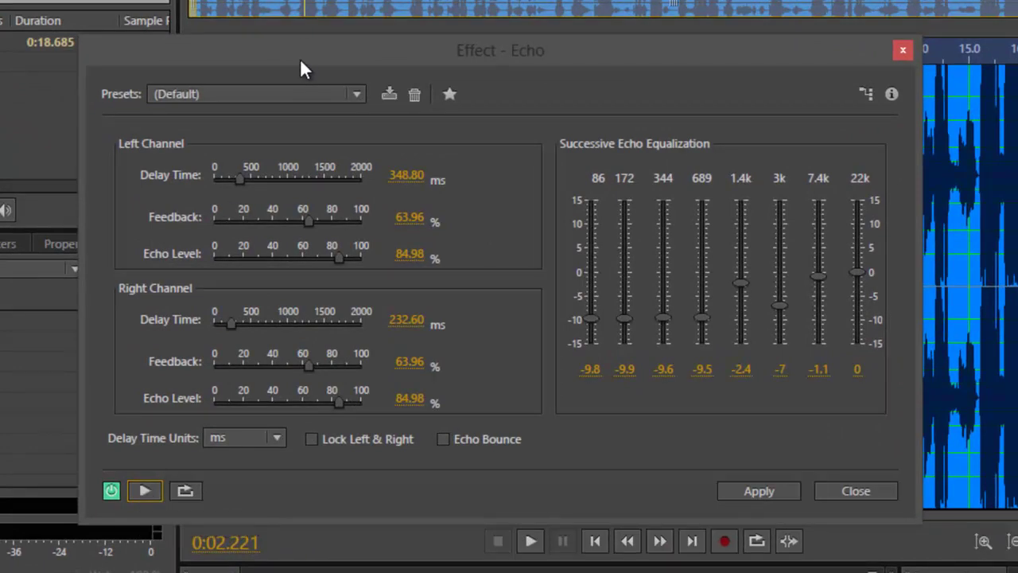
{"action": "left_click", "coordinate": [289, 93]}
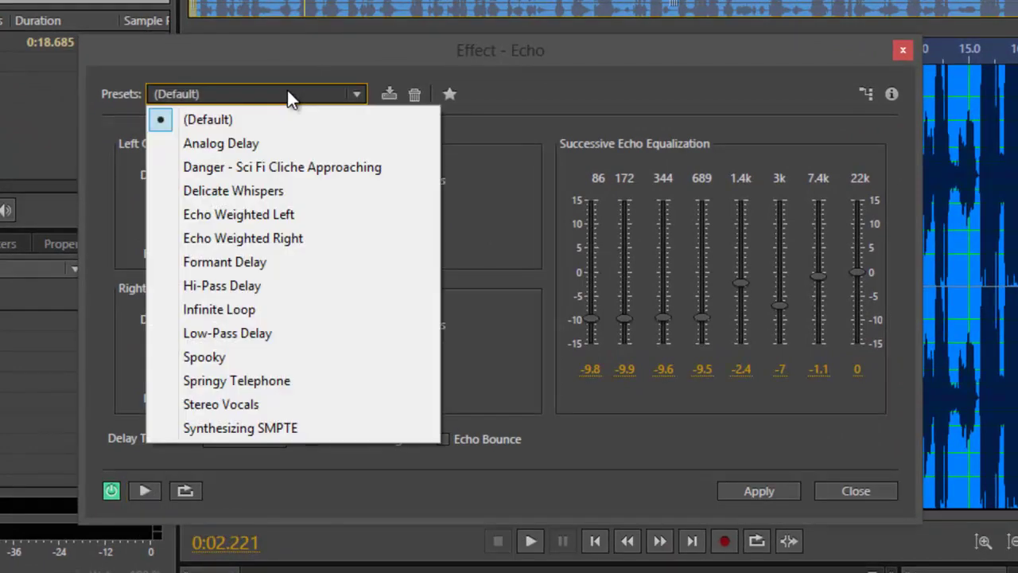
Load the Infinite Loop echo preset (600 ms delay, 80% feedback) and preview it twice on the clip.
{"action": "left_click", "coordinate": [268, 307]}
{"action": "left_click", "coordinate": [140, 487]}
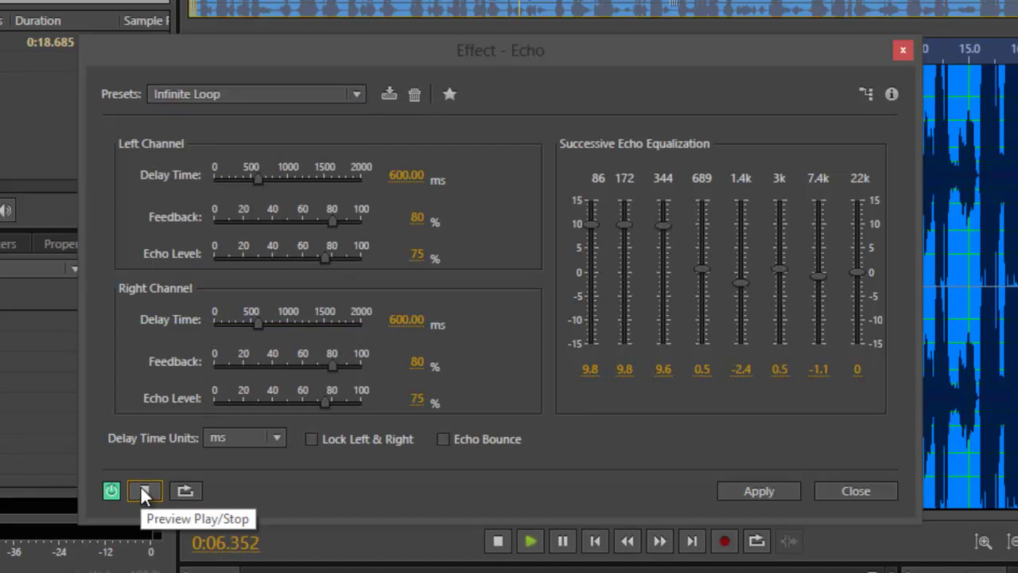
{"action": "left_click", "coordinate": [141, 487]}
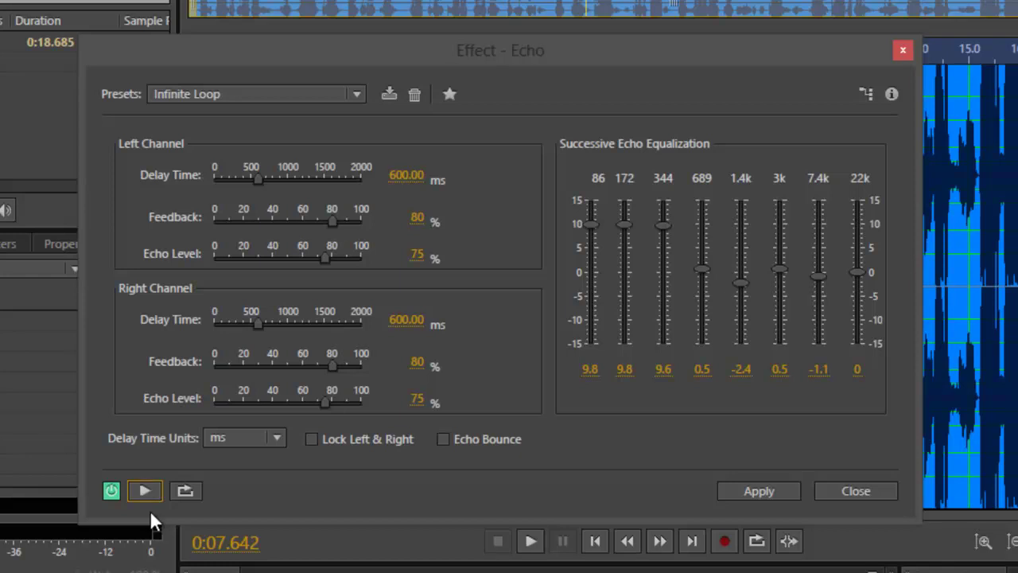
{"action": "left_click", "coordinate": [144, 491]}
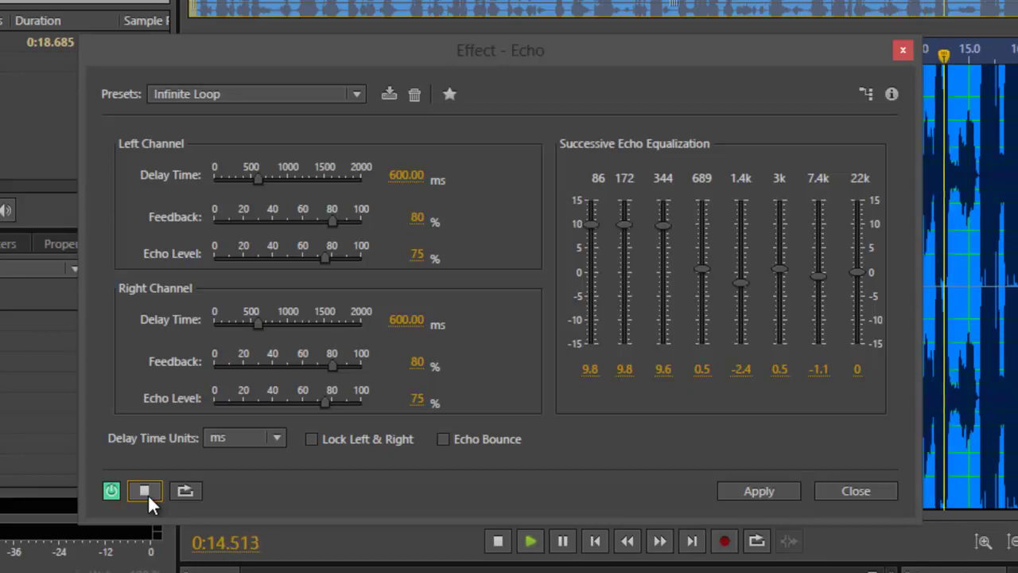
{"action": "left_click", "coordinate": [147, 493]}
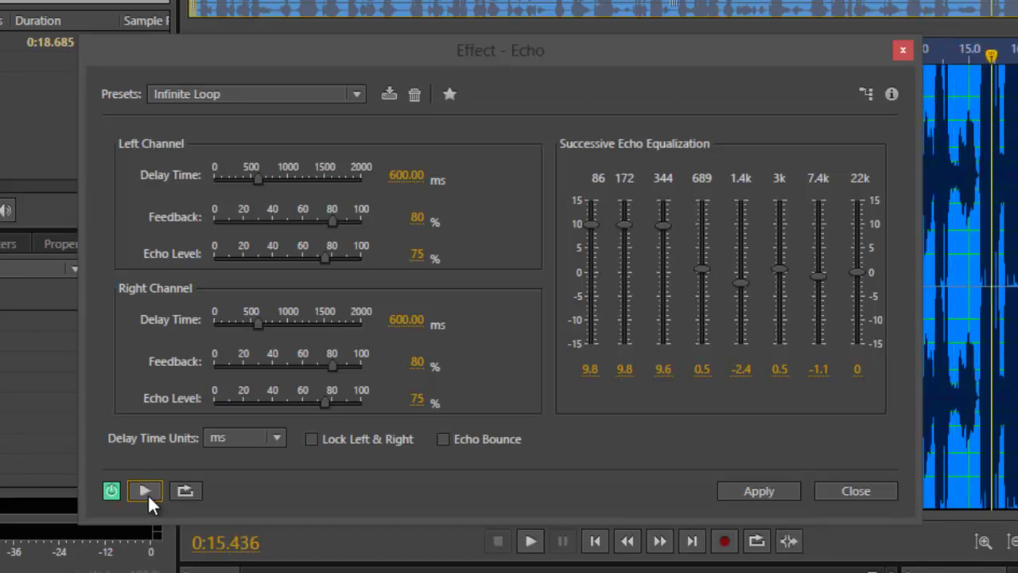
{"action": "left_click", "coordinate": [216, 92]}
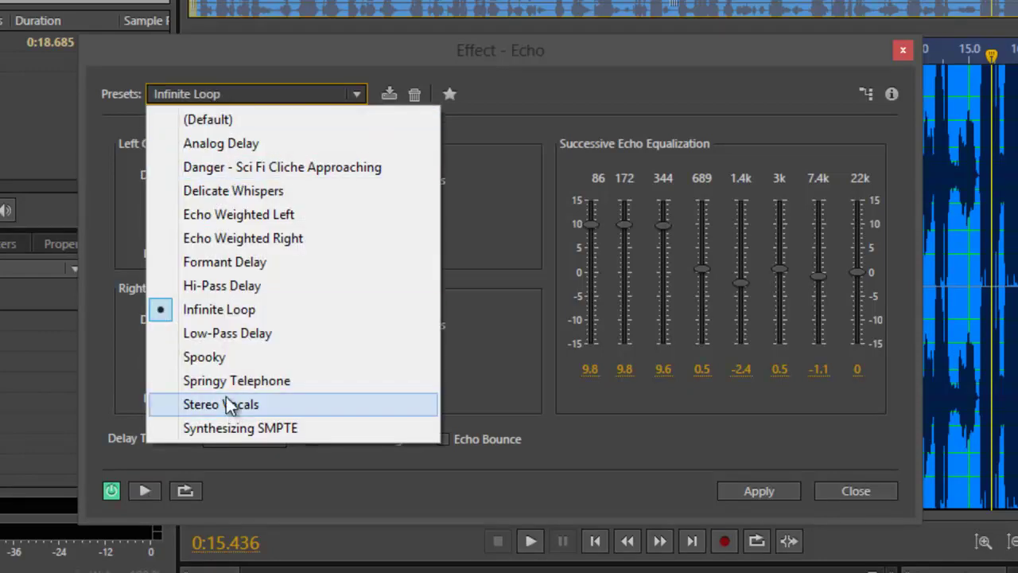
Load the Spooky echo preset (200 ms delays, 70% feedback, Echo Bounce) and preview it twice.
{"action": "left_click", "coordinate": [221, 360]}
{"action": "left_click", "coordinate": [145, 491]}
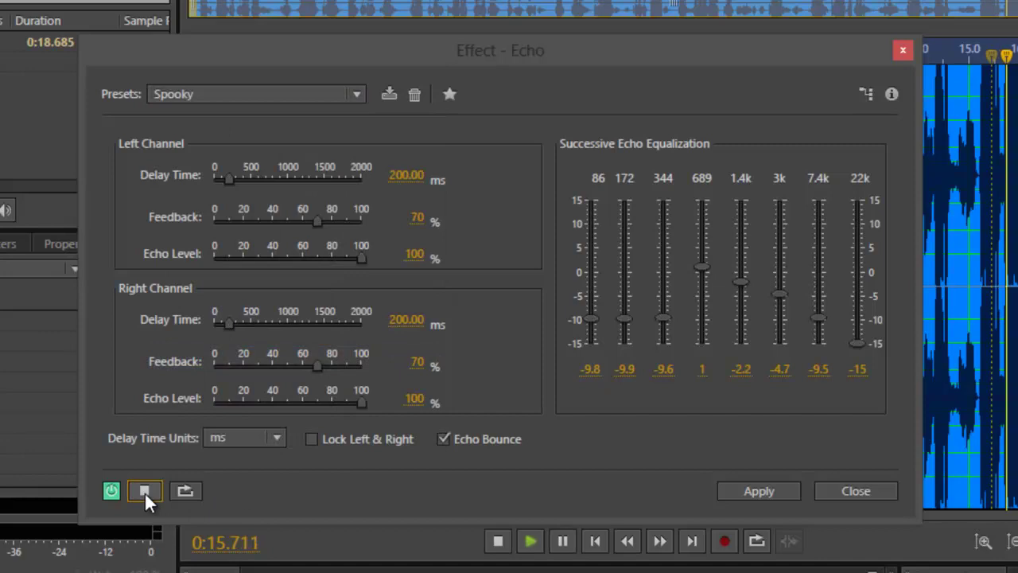
{"action": "left_click", "coordinate": [144, 492]}
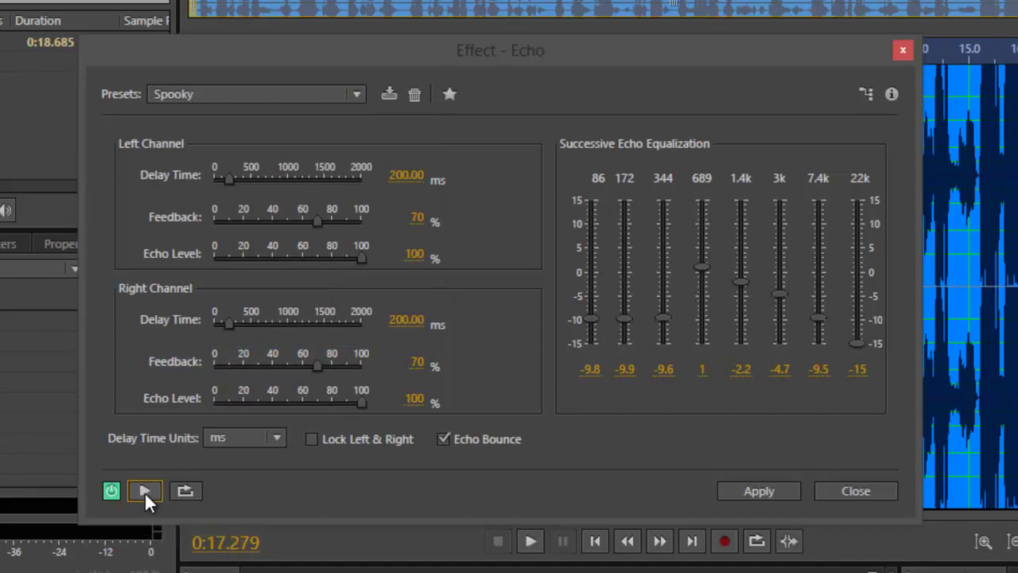
{"action": "left_click", "coordinate": [144, 492]}
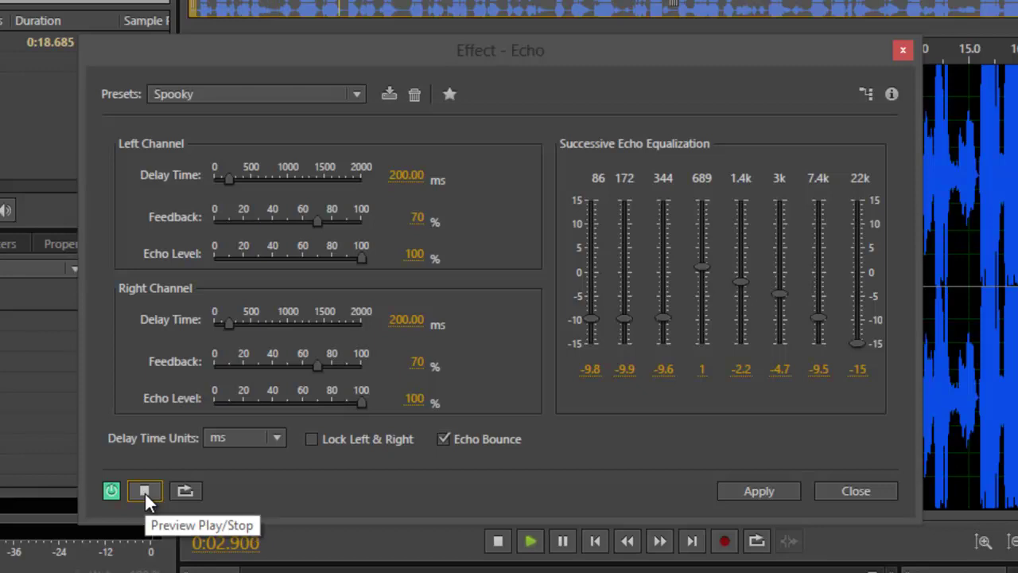
{"action": "left_click", "coordinate": [145, 491]}
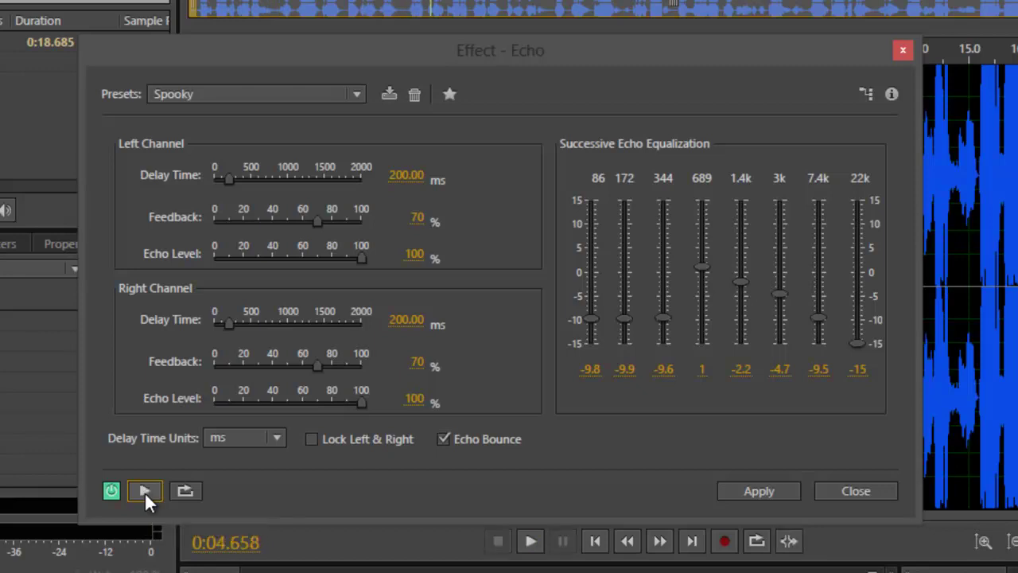
{"action": "left_click", "coordinate": [326, 91]}
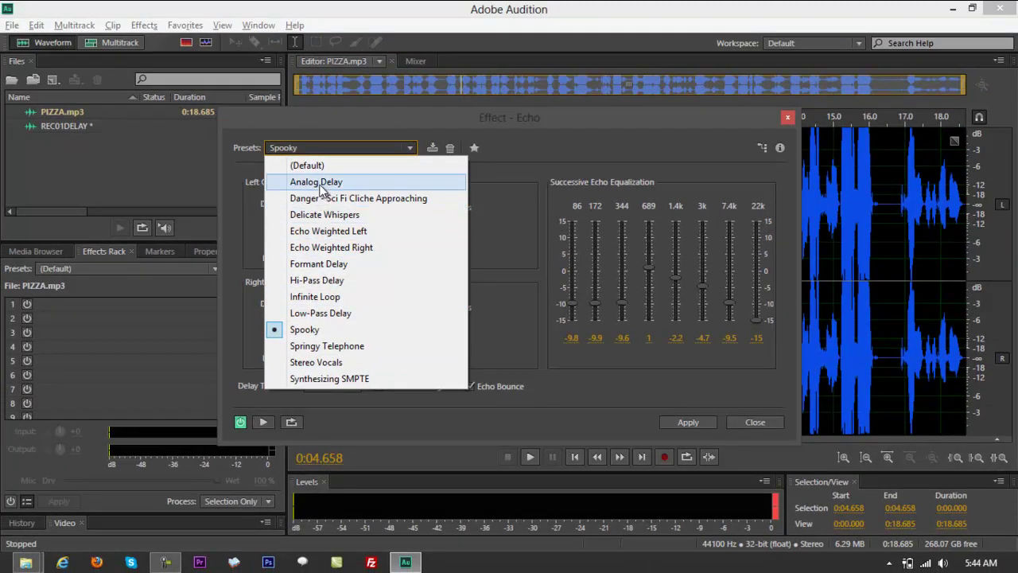
Load the Analog Delay echo preset and preview it on the clip.
{"action": "left_click", "coordinate": [321, 182]}
{"action": "left_click", "coordinate": [264, 423]}
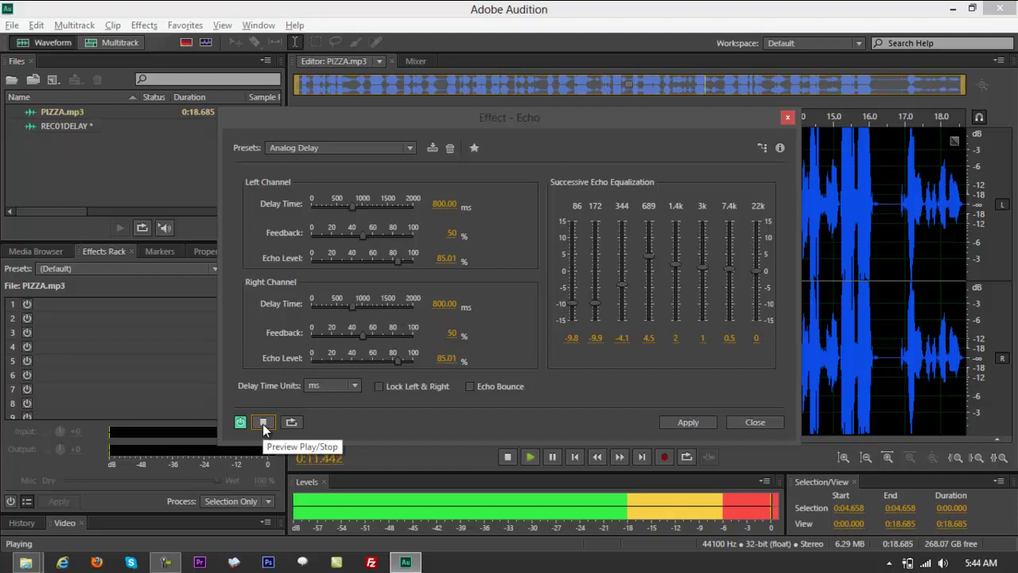
{"action": "left_click", "coordinate": [263, 423]}
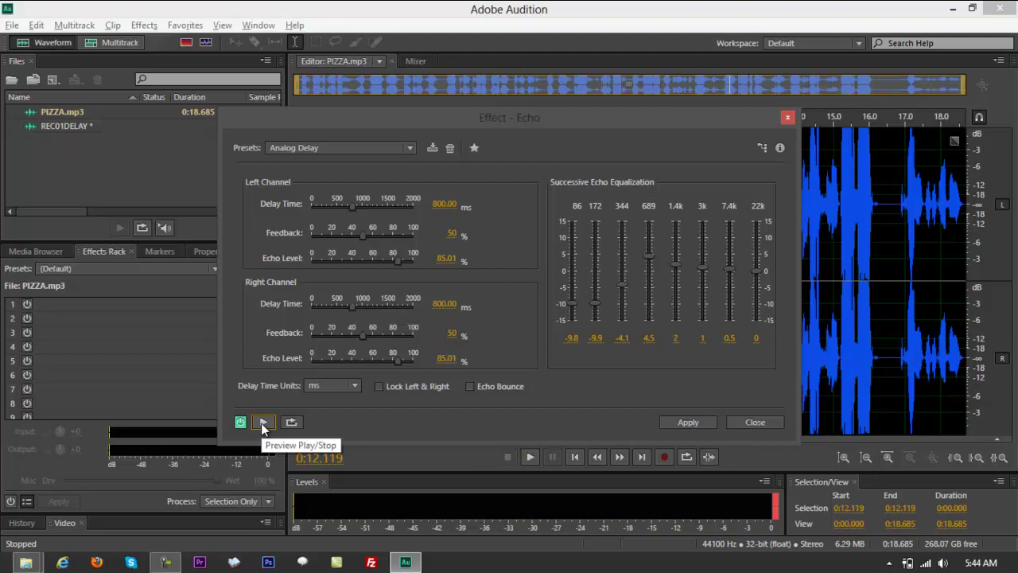
Reset Echo to its (Default) preset and close the effect without applying it.
{"action": "left_click", "coordinate": [365, 147]}
{"action": "left_click", "coordinate": [332, 165]}
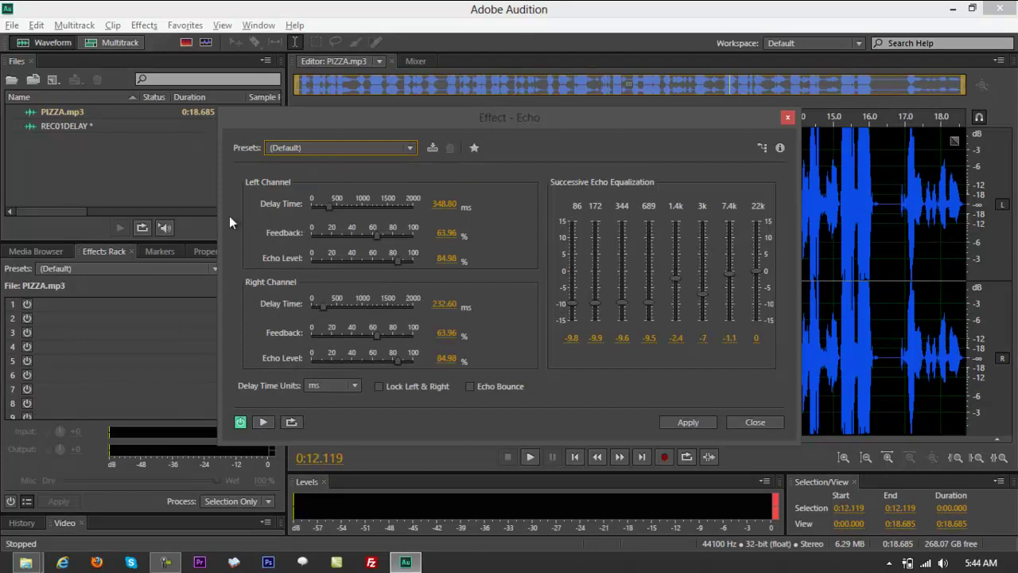
{"action": "left_click", "coordinate": [787, 118]}
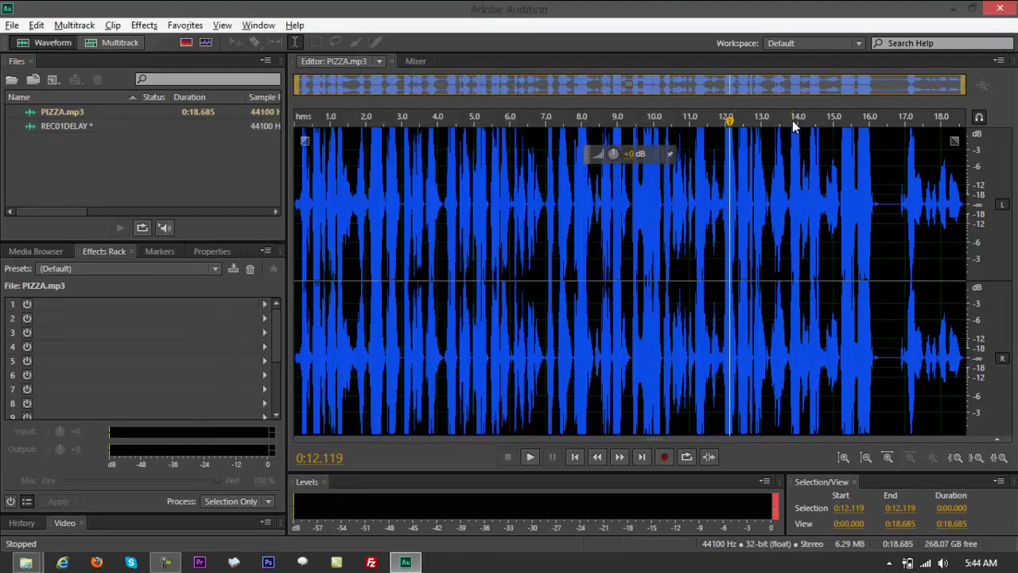
{"action": "left_click", "coordinate": [138, 27]}
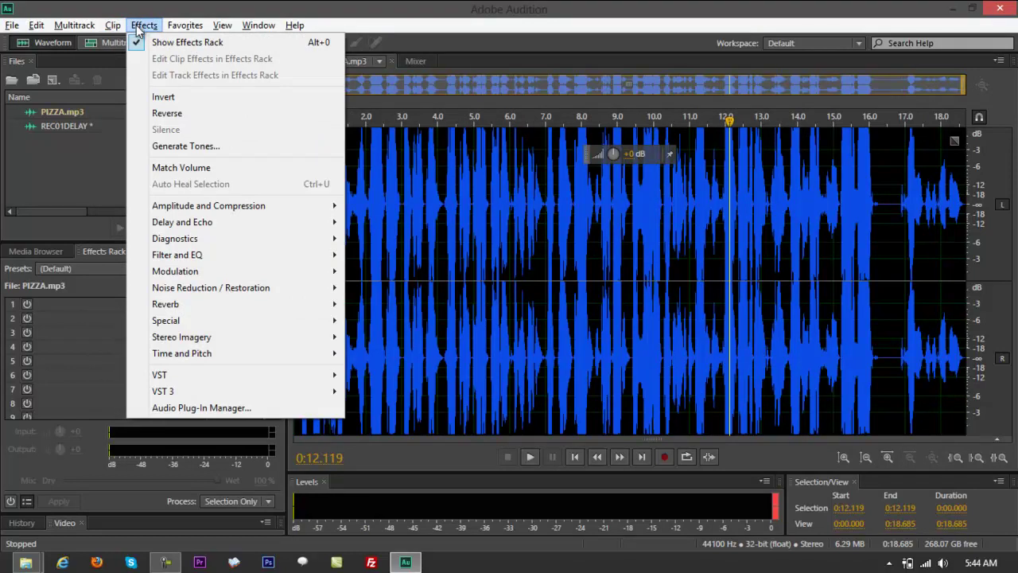
{"action": "mouse_move", "coordinate": [169, 226]}
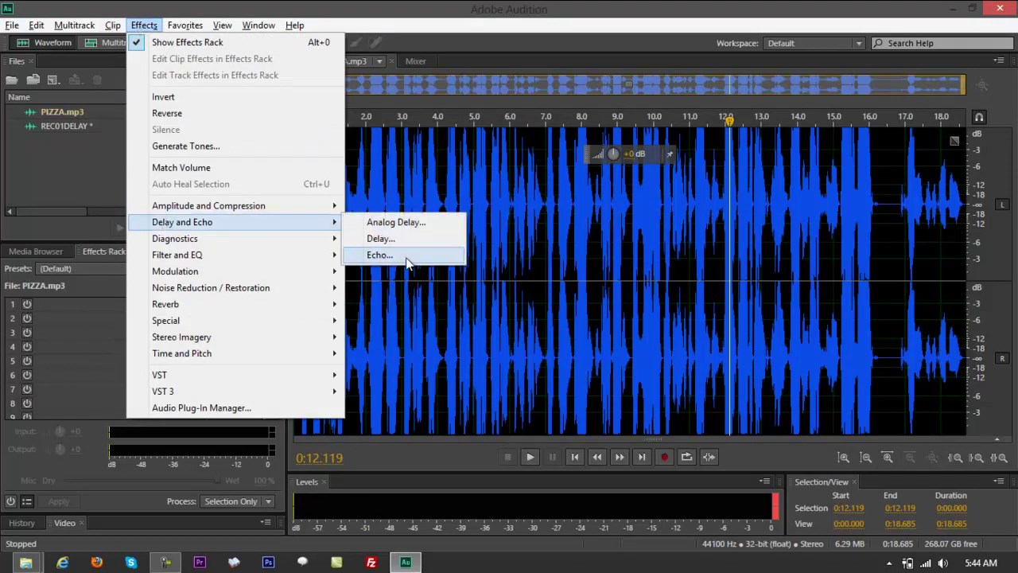
{"action": "left_click", "coordinate": [379, 254]}
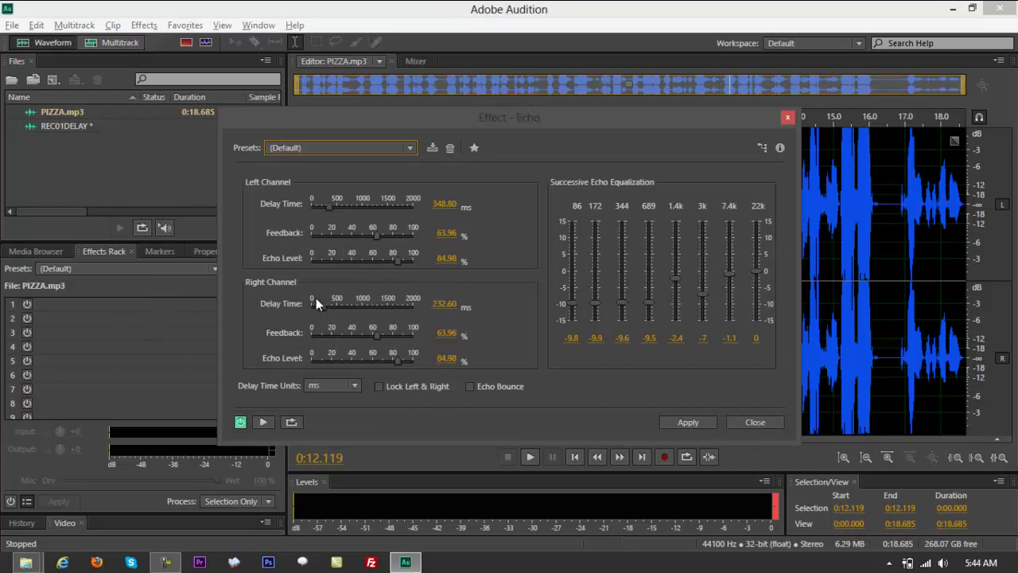
{"action": "left_click", "coordinate": [265, 422]}
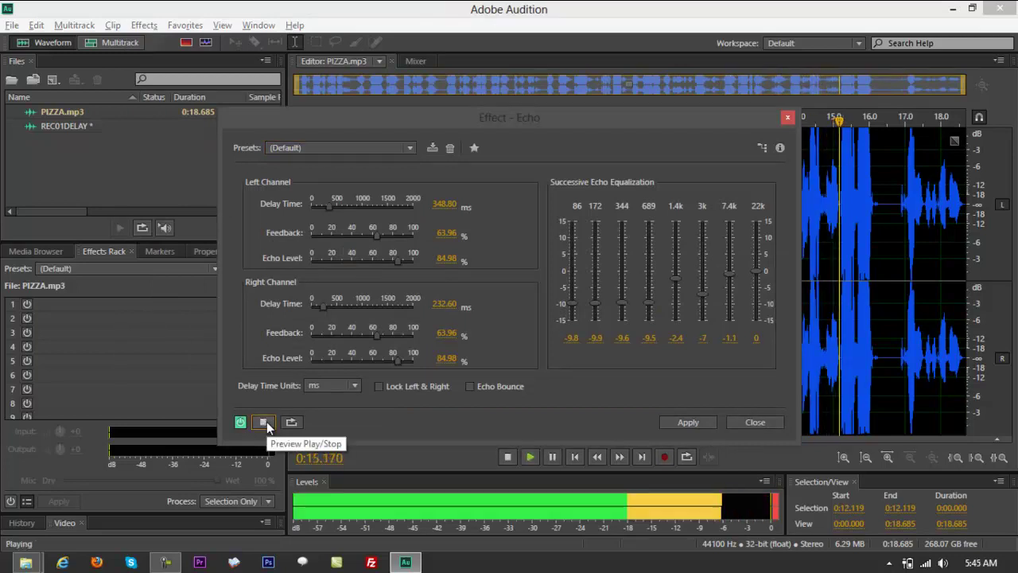
{"action": "left_click", "coordinate": [264, 422]}
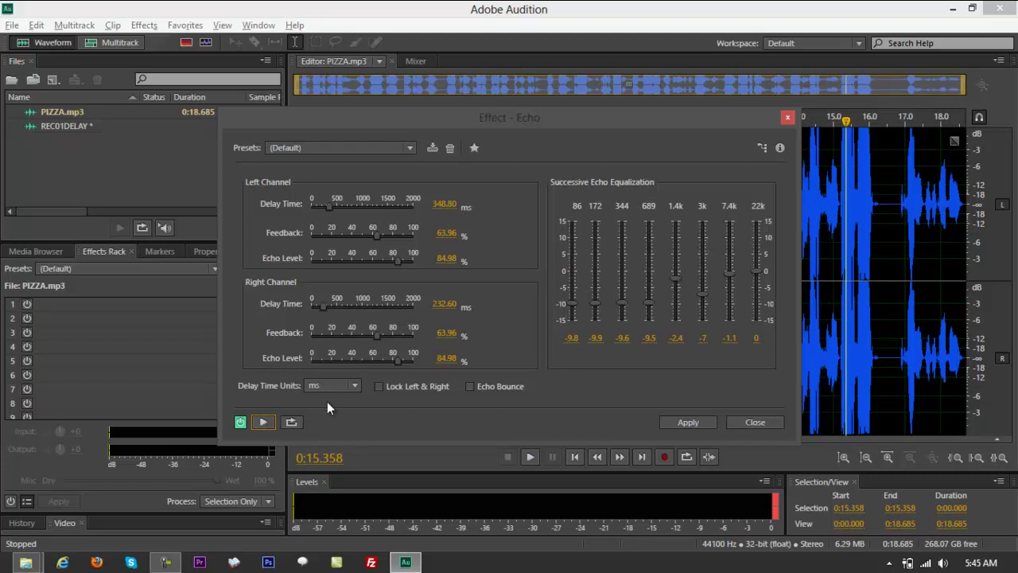
{"action": "left_click", "coordinate": [755, 421]}
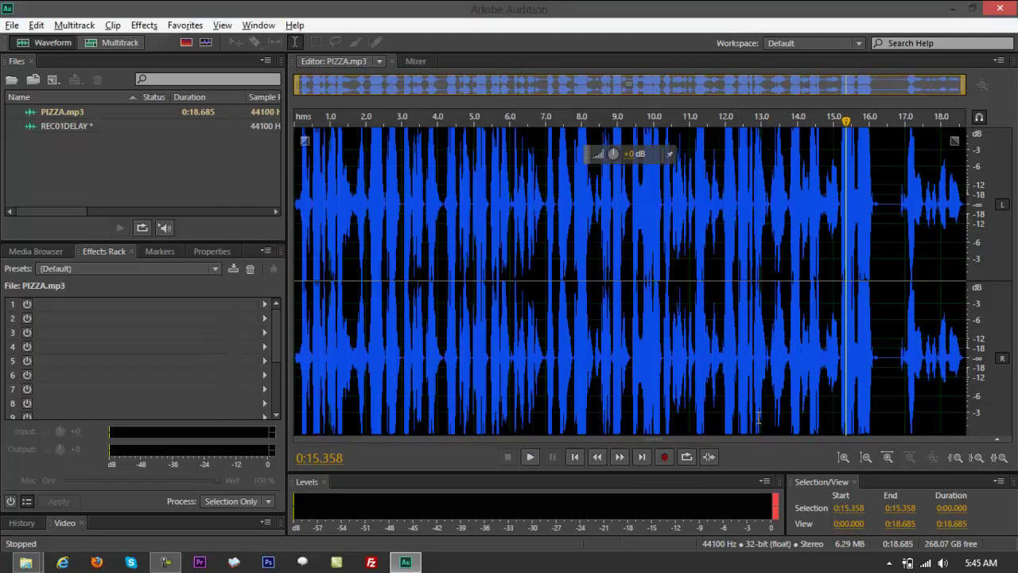
{"action": "left_click", "coordinate": [137, 25]}
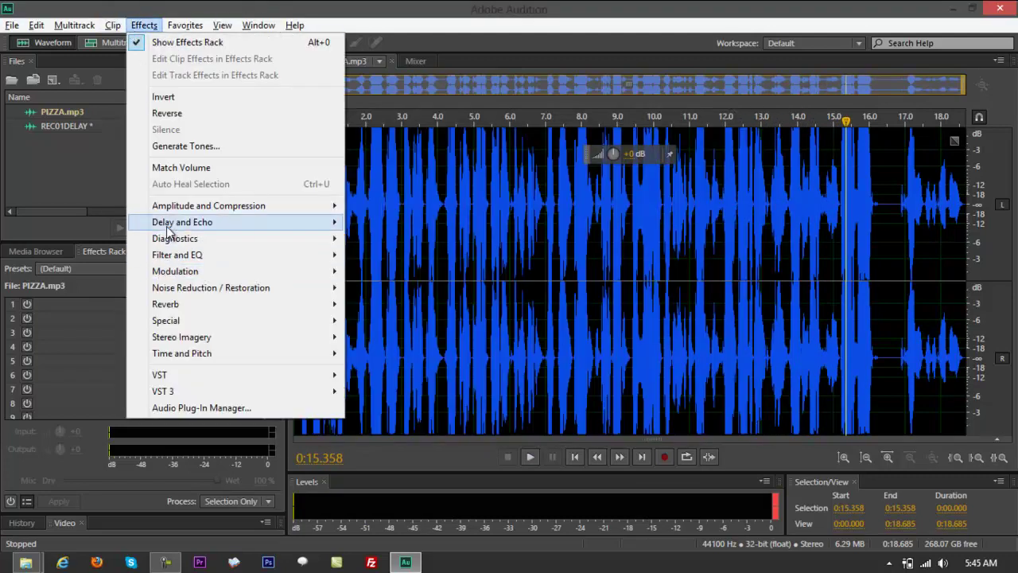
{"action": "mouse_move", "coordinate": [167, 227]}
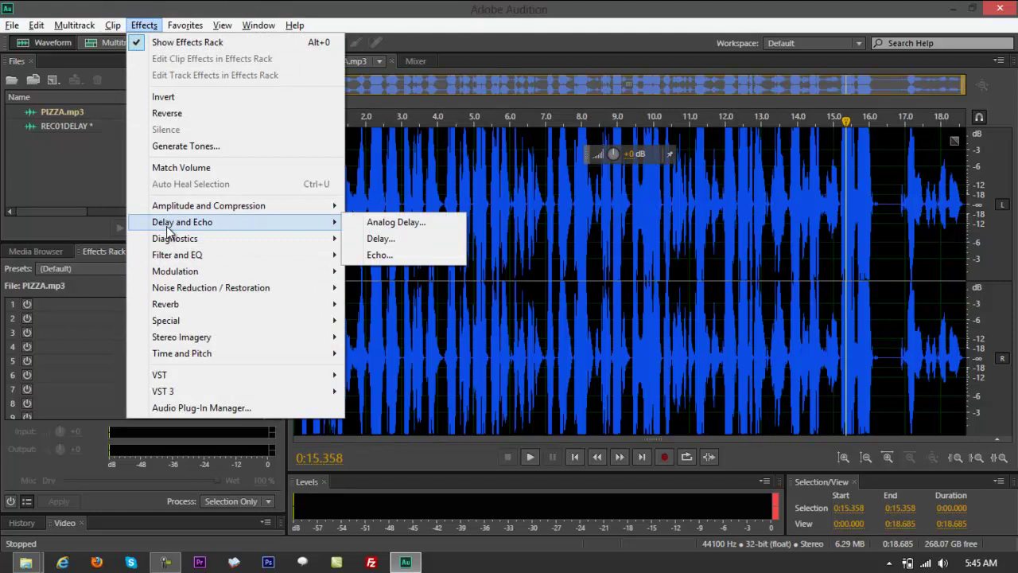
{"action": "left_click", "coordinate": [396, 224]}
{"action": "left_click", "coordinate": [473, 167]}
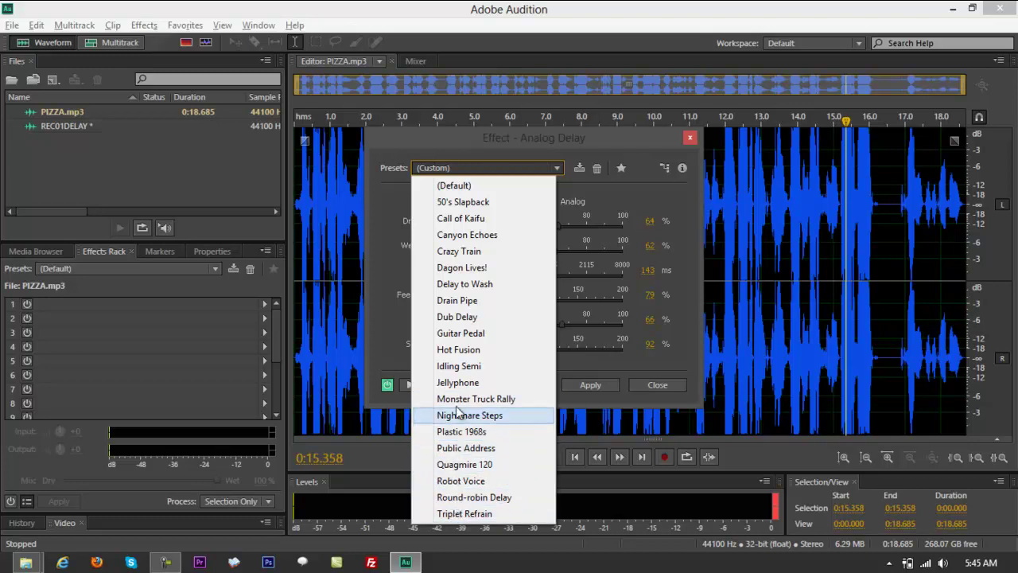
{"action": "left_click", "coordinate": [689, 137]}
{"action": "left_click", "coordinate": [142, 25]}
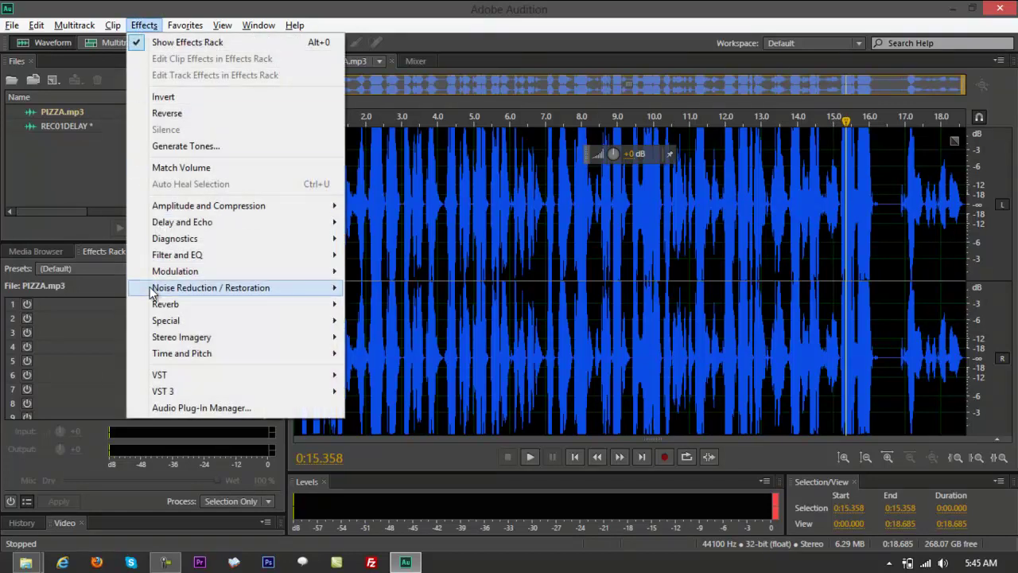
{"action": "mouse_move", "coordinate": [175, 222]}
{"action": "left_click", "coordinate": [421, 240]}
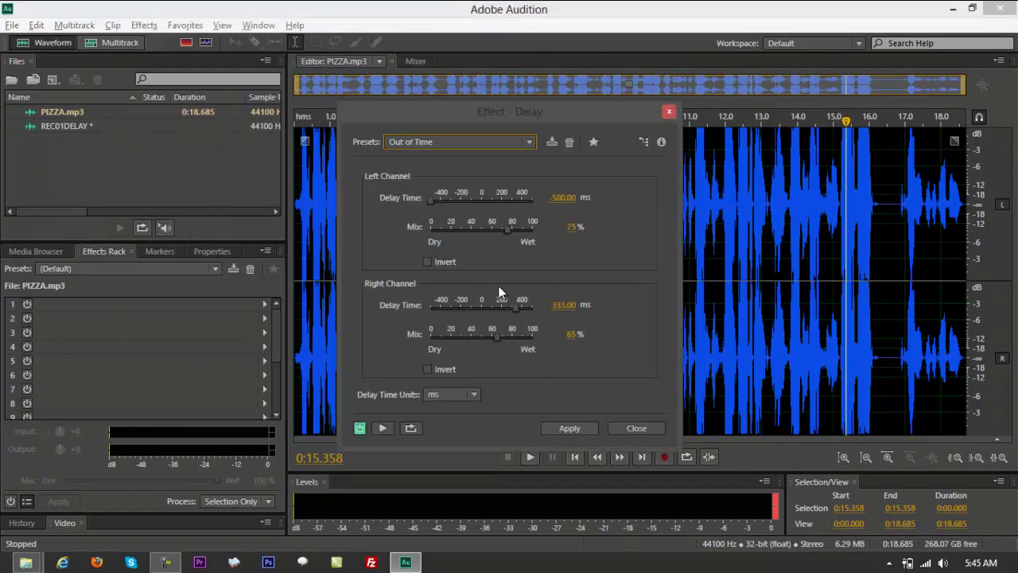
{"action": "left_click", "coordinate": [420, 141]}
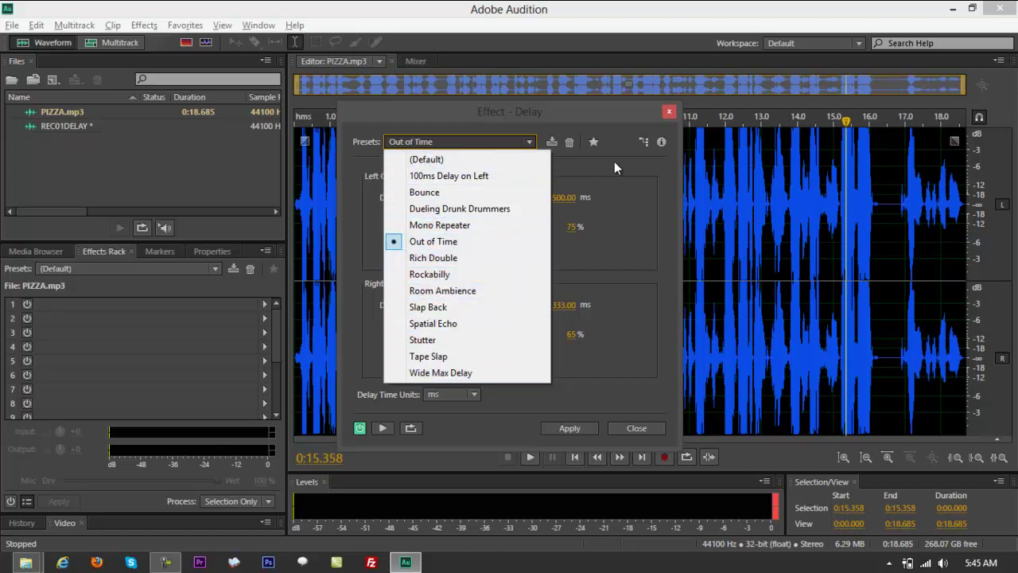
{"action": "left_click", "coordinate": [666, 113]}
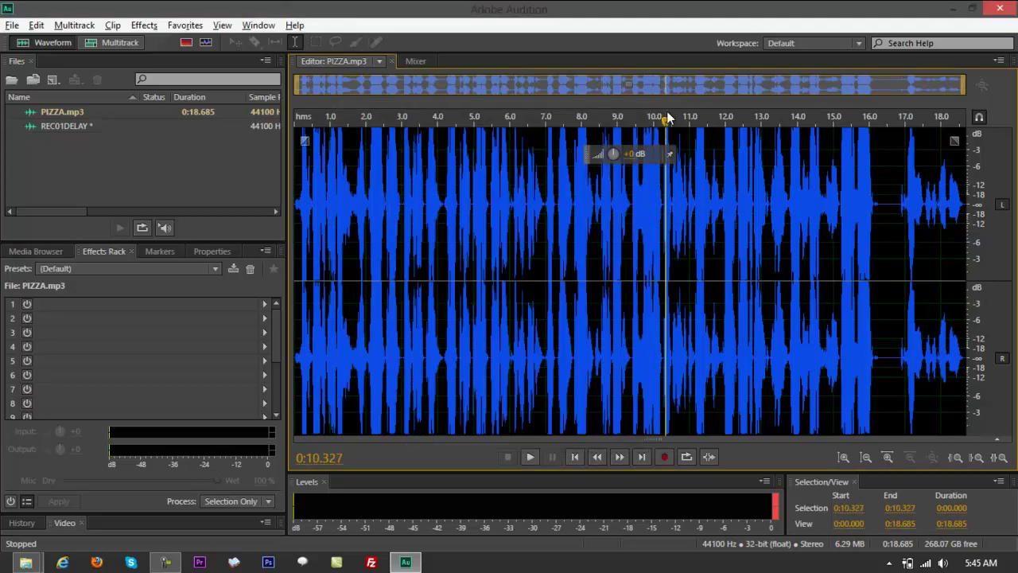
{"action": "left_click", "coordinate": [134, 26]}
{"action": "mouse_move", "coordinate": [179, 223]}
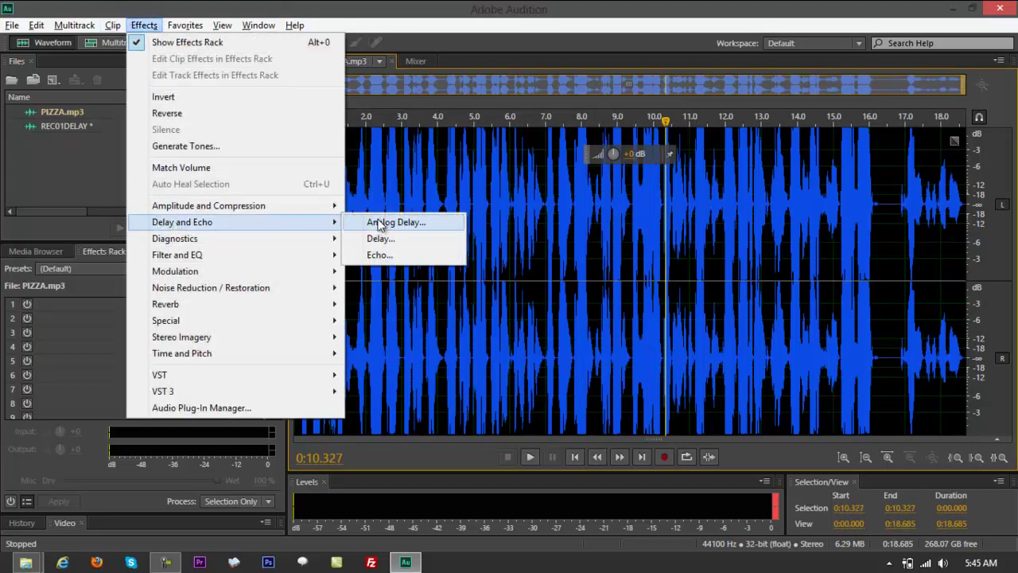
{"action": "left_click", "coordinate": [384, 222]}
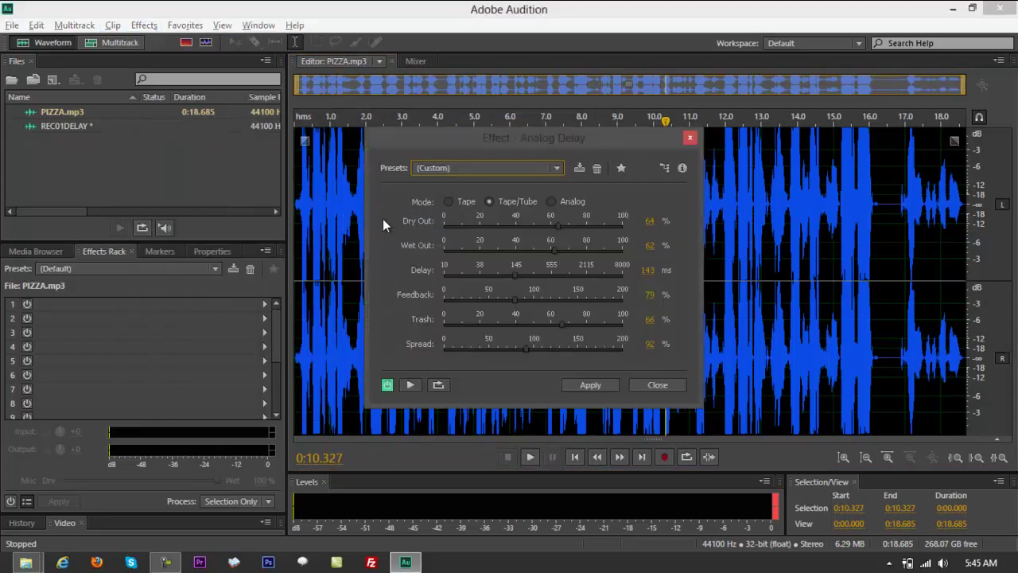
{"action": "left_click", "coordinate": [460, 168]}
{"action": "left_click", "coordinate": [460, 333]}
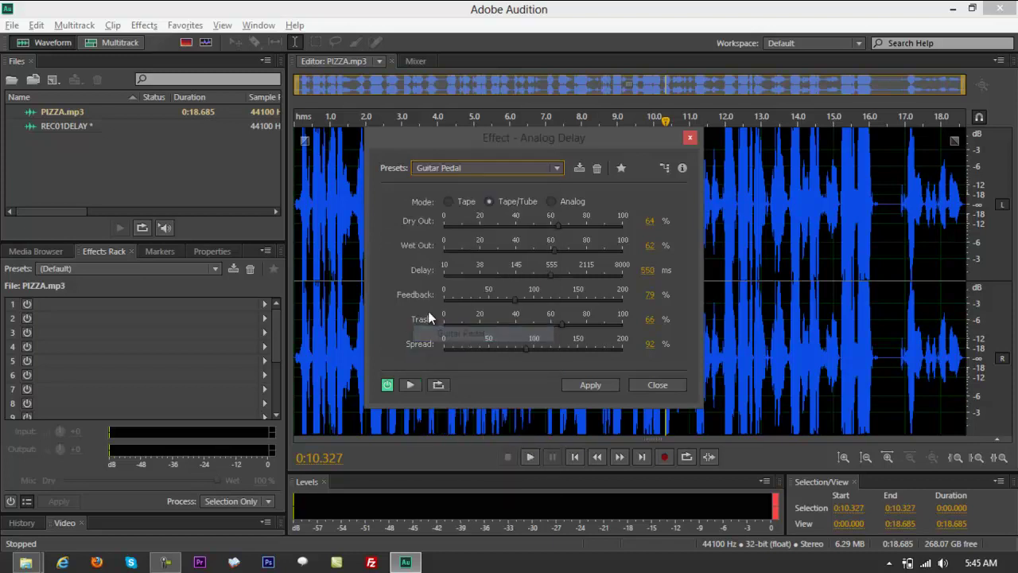
{"action": "left_click", "coordinate": [409, 383]}
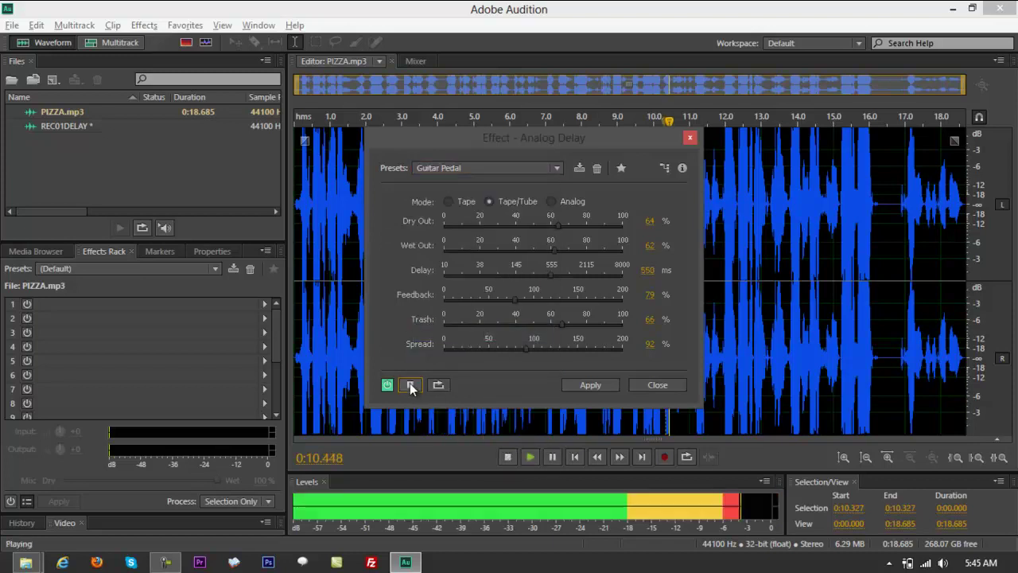
{"action": "left_click", "coordinate": [644, 388]}
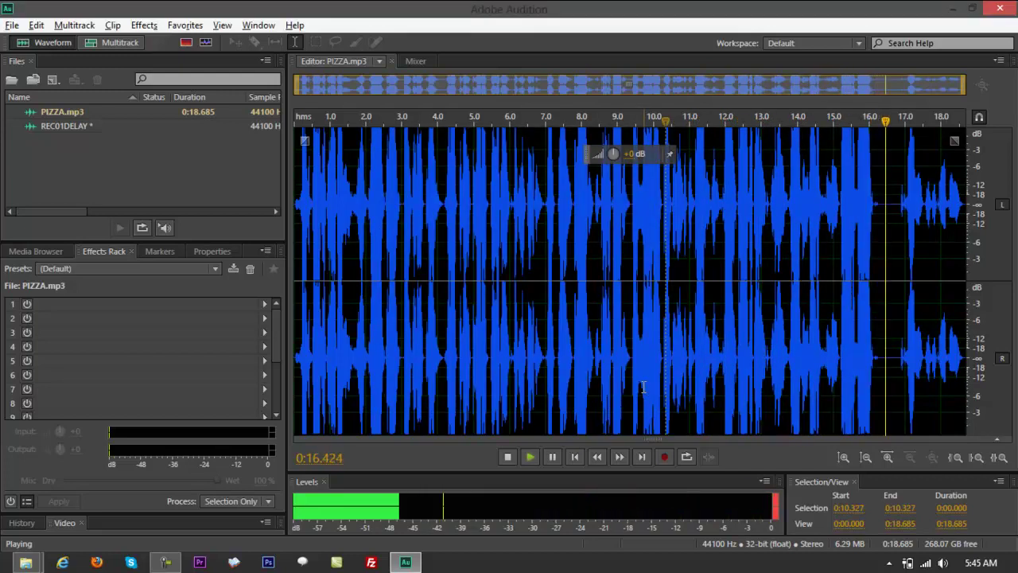
{"action": "key", "text": "space"}
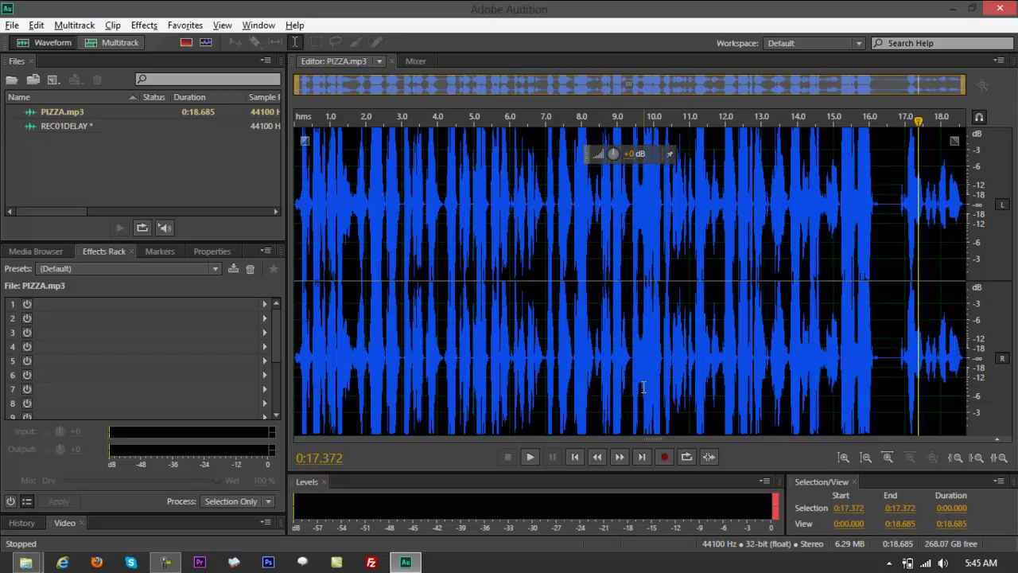
{"action": "left_click", "coordinate": [144, 25]}
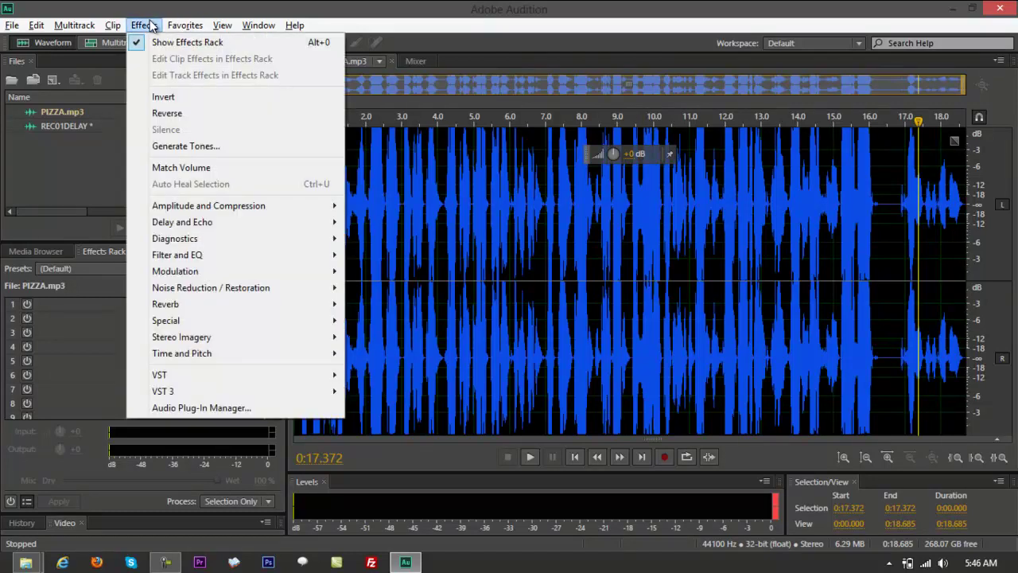
{"action": "mouse_move", "coordinate": [196, 226]}
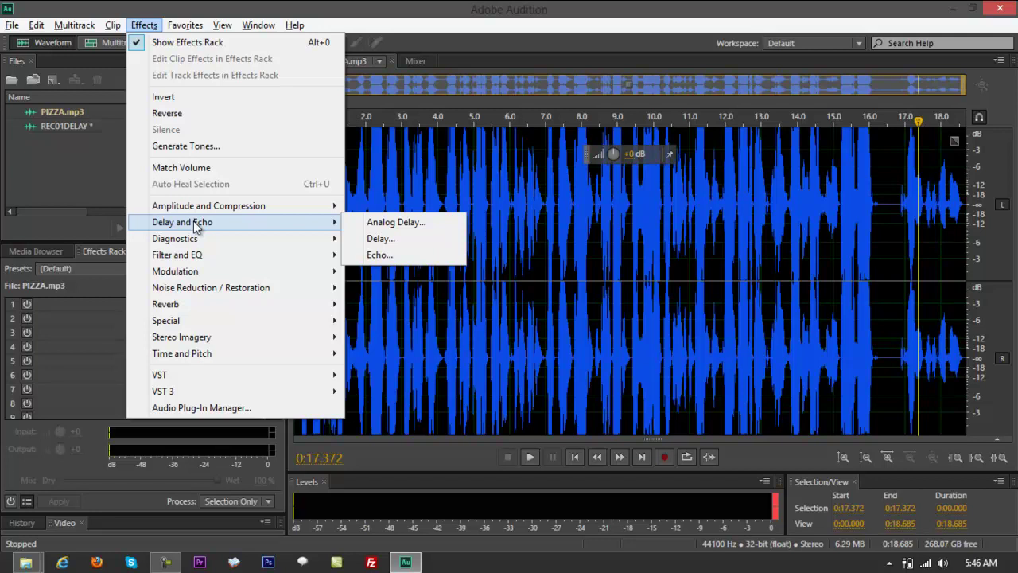
{"action": "left_click", "coordinate": [559, 322]}
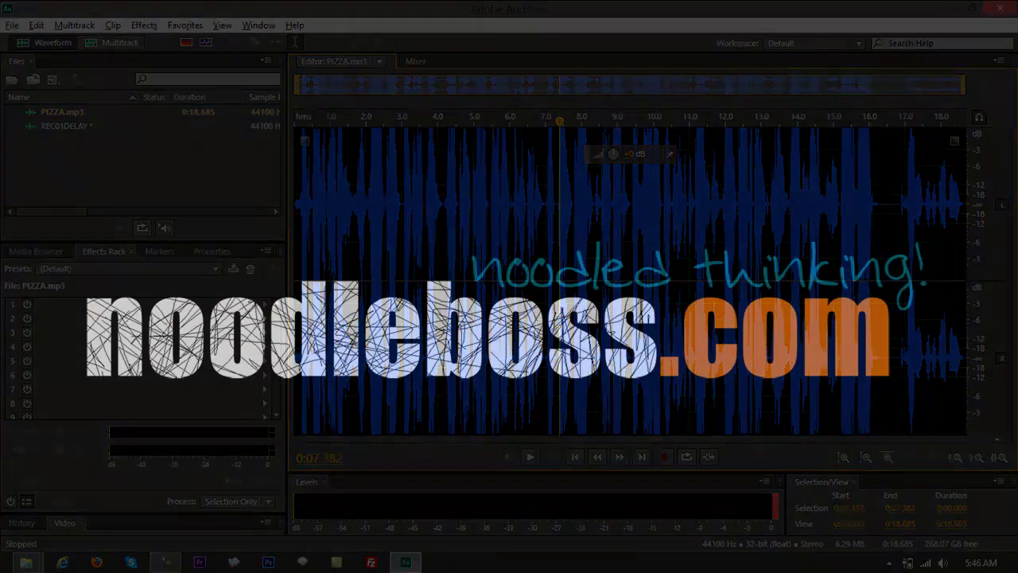